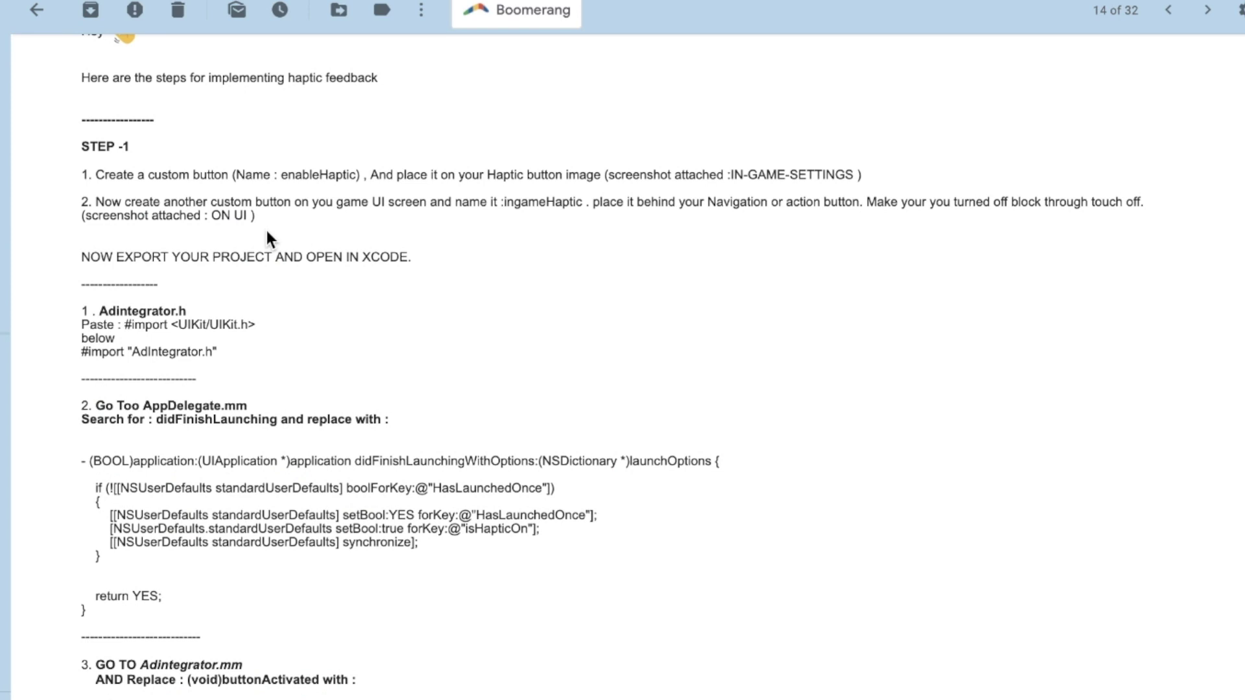
- Scroll to the top of the haptic email and select 'enableHaptic' in step 1
scroll(266, 231, up, 1)
drag(281, 221, 356, 220)
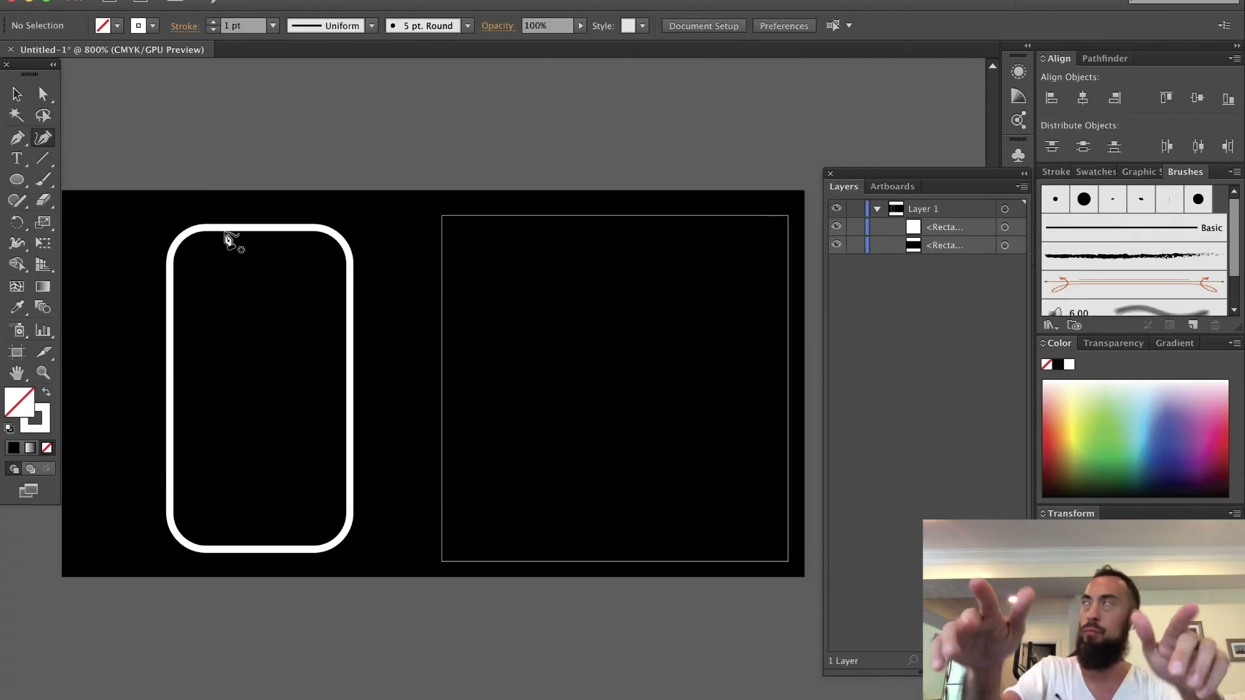
- Select the phone outline and drag its notch path down off the top edge
click(237, 238)
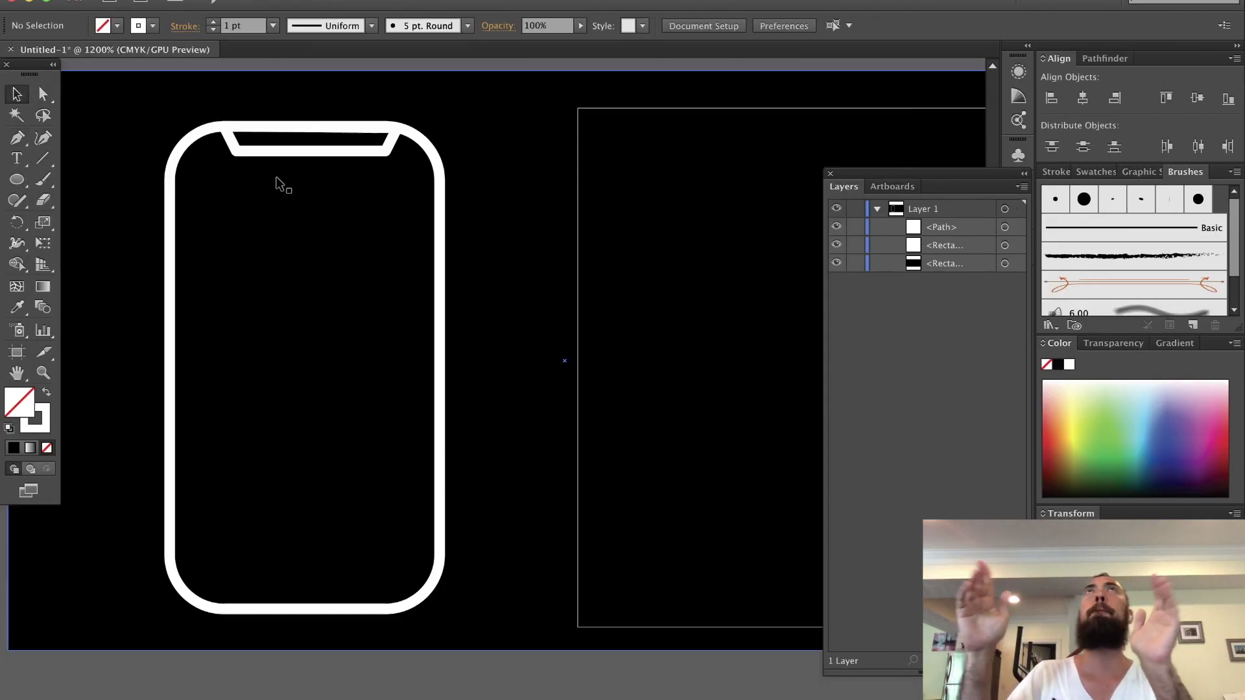
drag(314, 162, 282, 300)
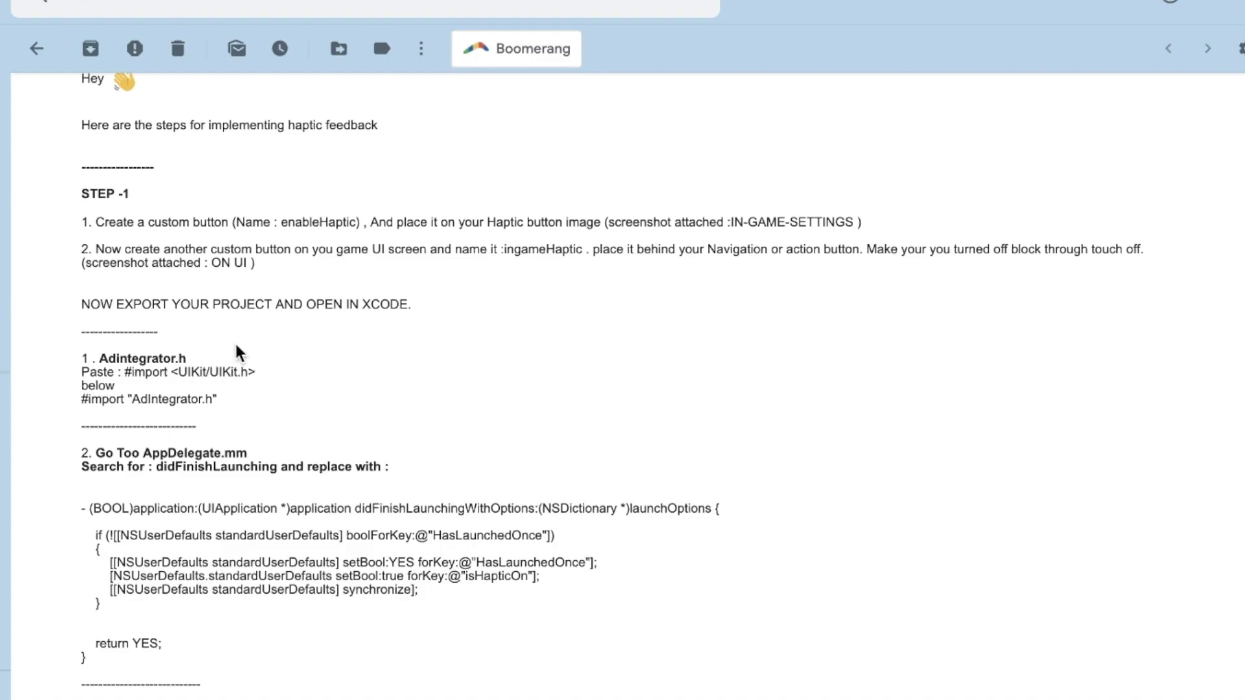
- Select 'enableHaptic', then expand the trimmed email to view the haptic button screenshot
drag(282, 219, 344, 221)
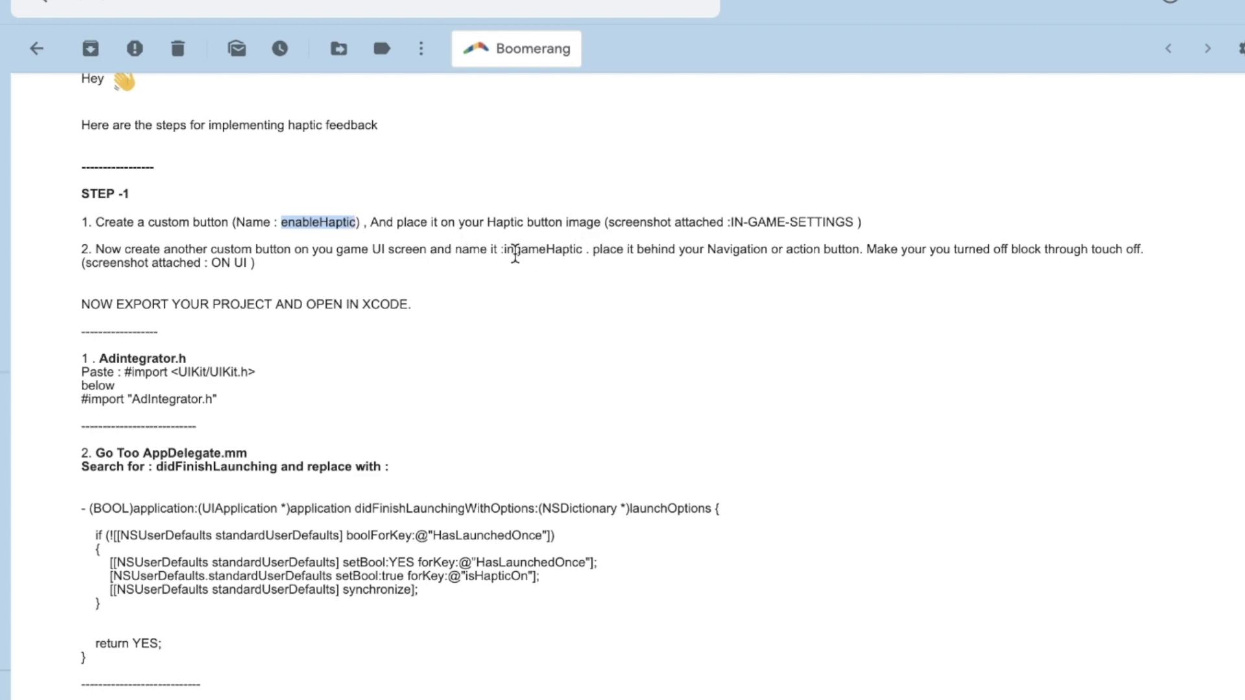
scroll(510, 252, down, 15)
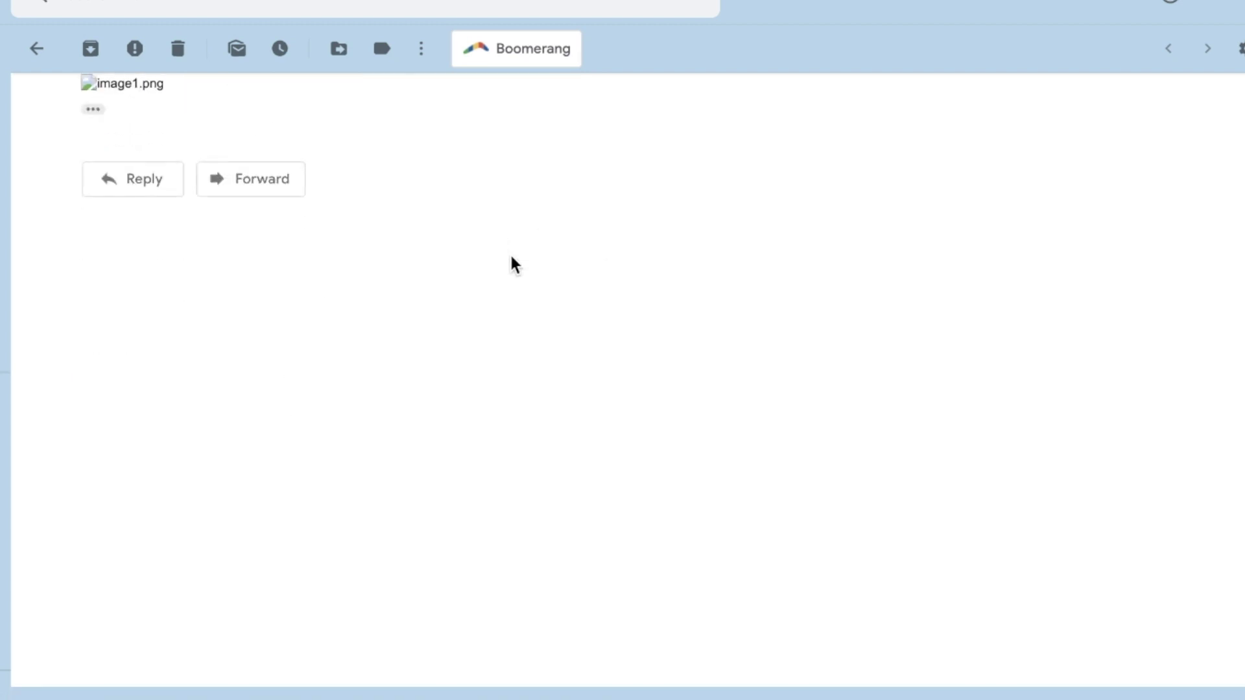
click(91, 542)
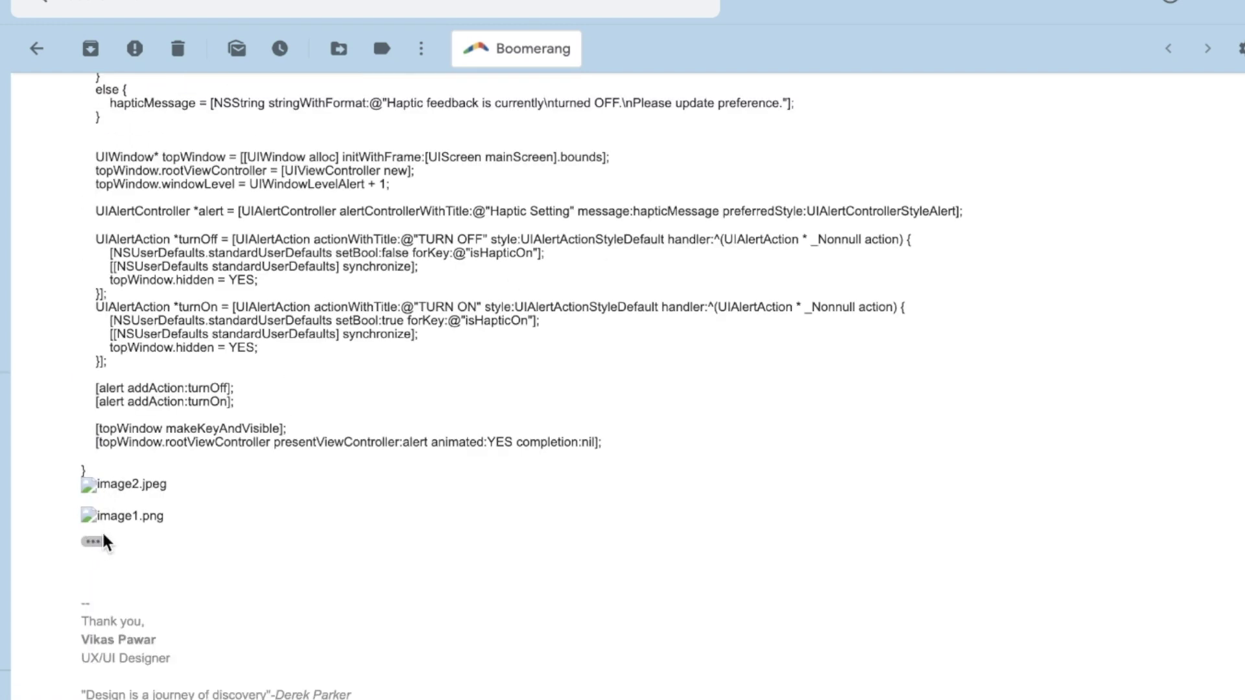
scroll(334, 428, down, 10)
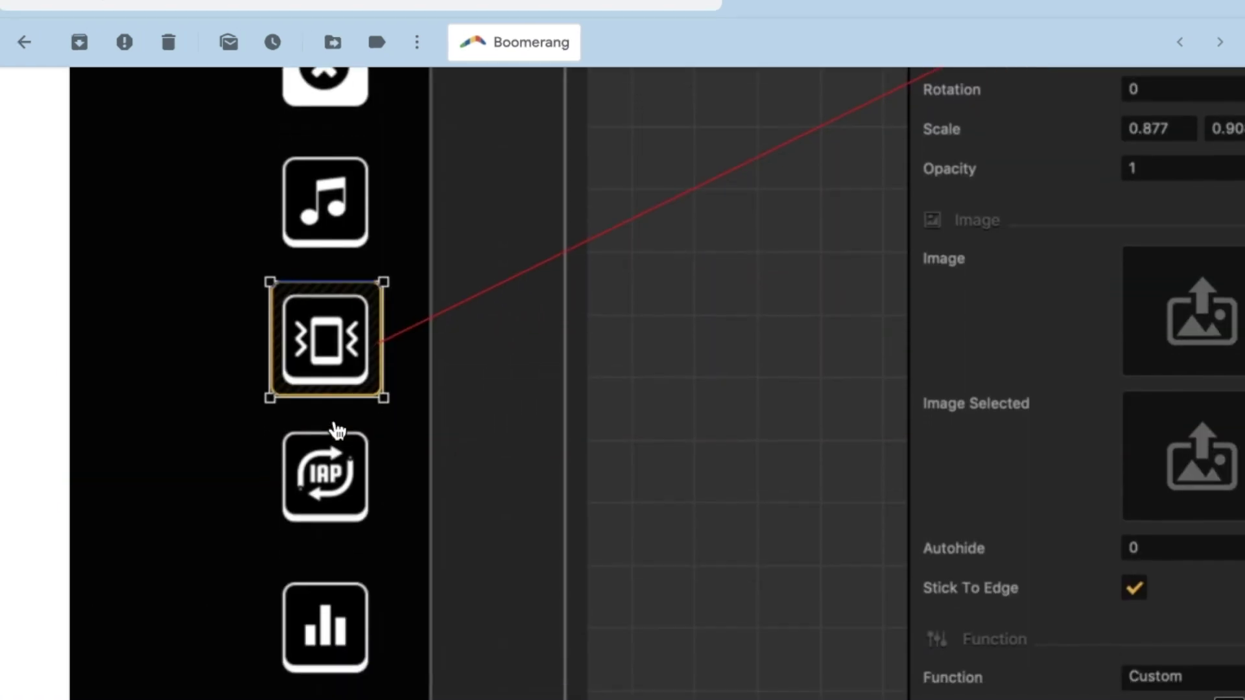
scroll(336, 430, down, 1)
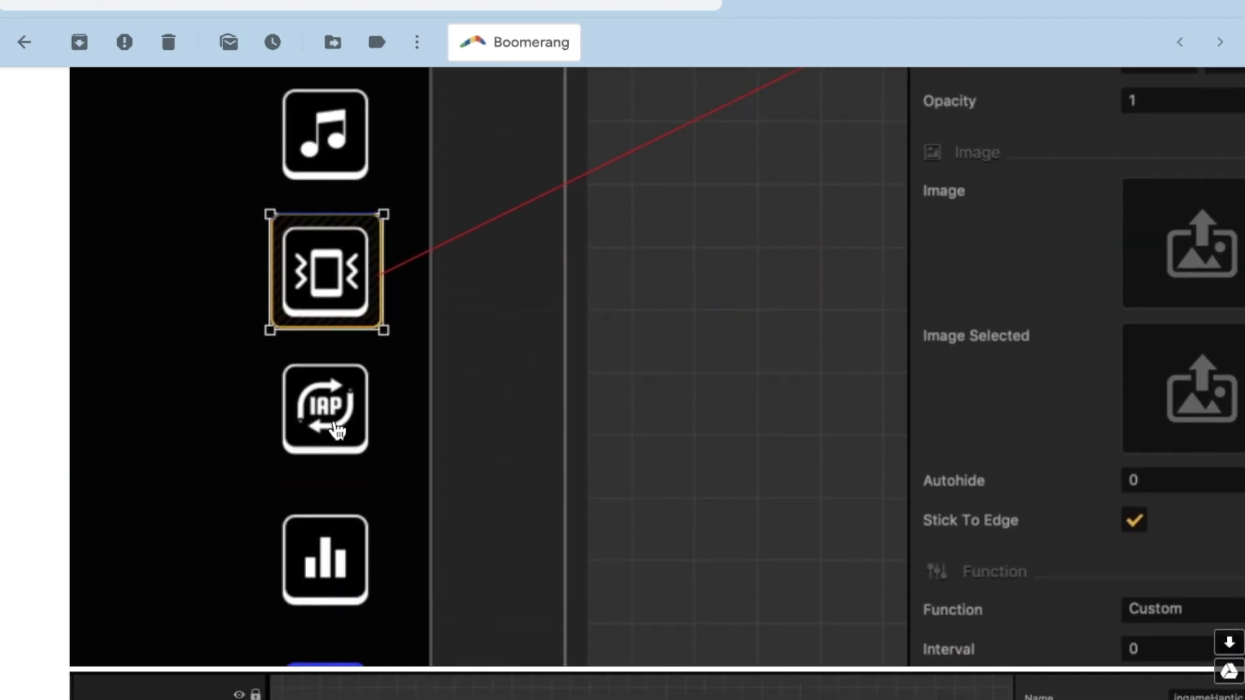
scroll(337, 430, up, 1)
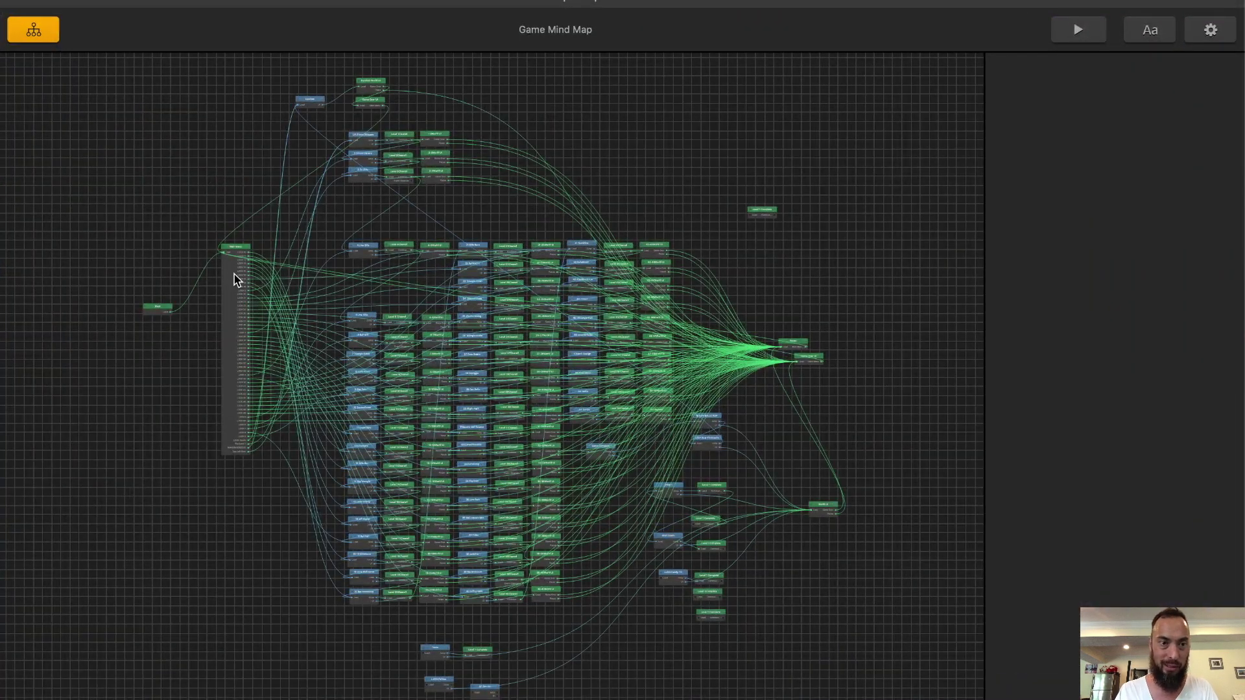
- Open the Main Menu scene and drag a Navigation Button onto its canvas
click(235, 281)
double_click(235, 279)
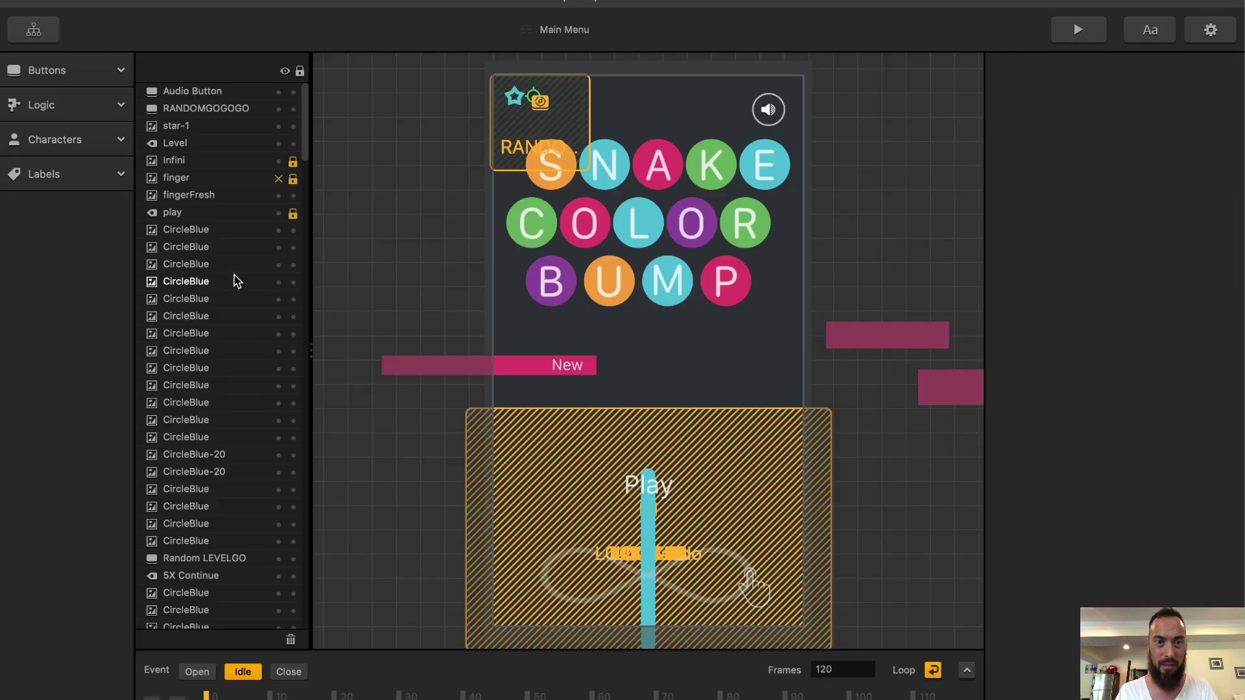
scroll(744, 369, up, 2)
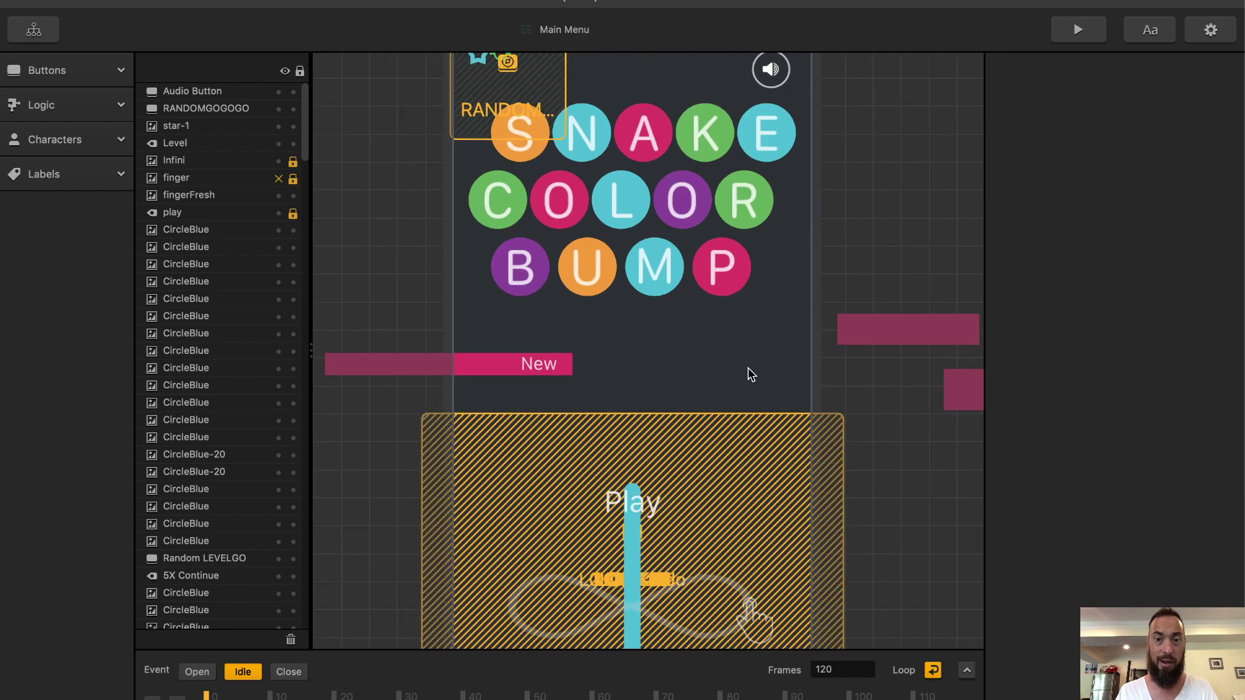
key(ctrl+Up)
key(ctrl+Up)
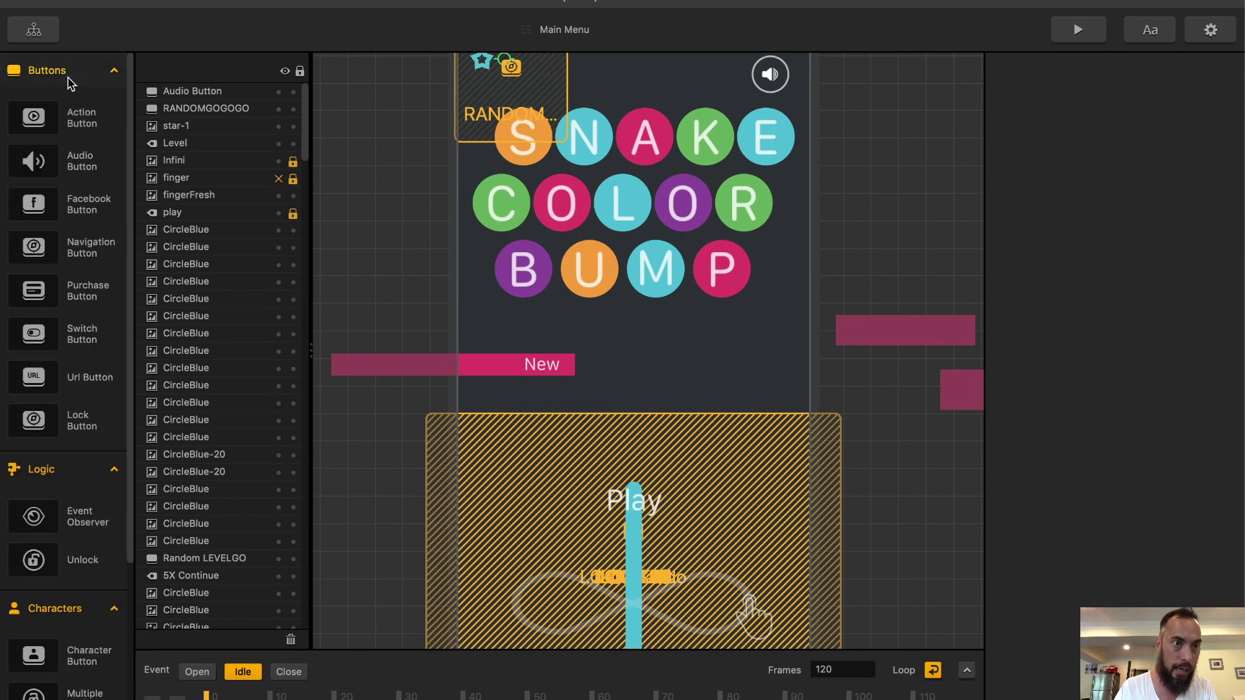
drag(36, 247, 728, 364)
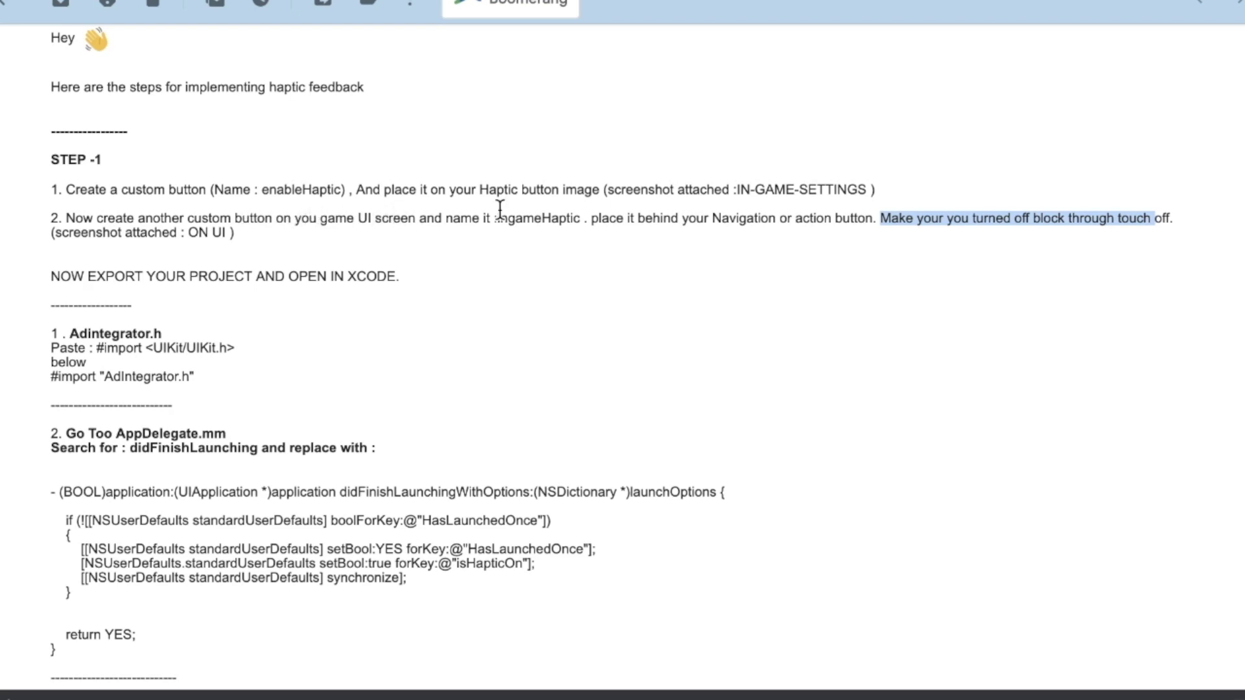
- Select the button name 'ingameHaptic' in step 2 of the haptic email
scroll(619, 240, down, 3)
scroll(617, 241, up, 2)
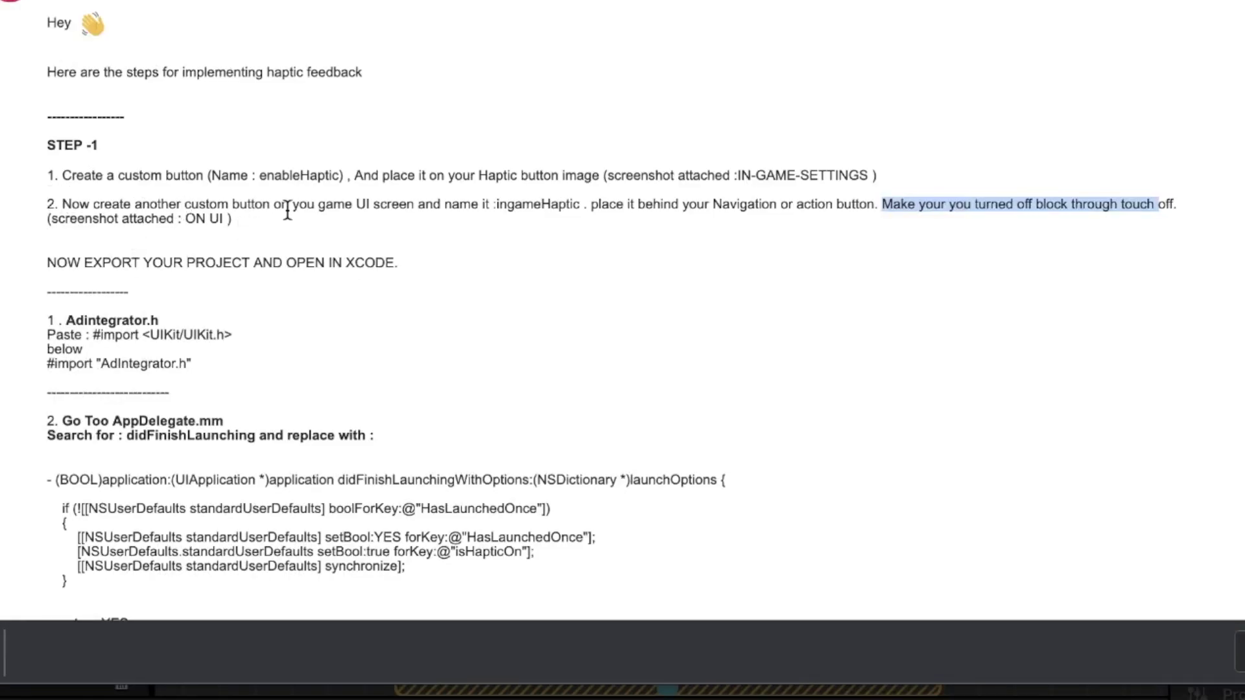
drag(499, 206, 570, 209)
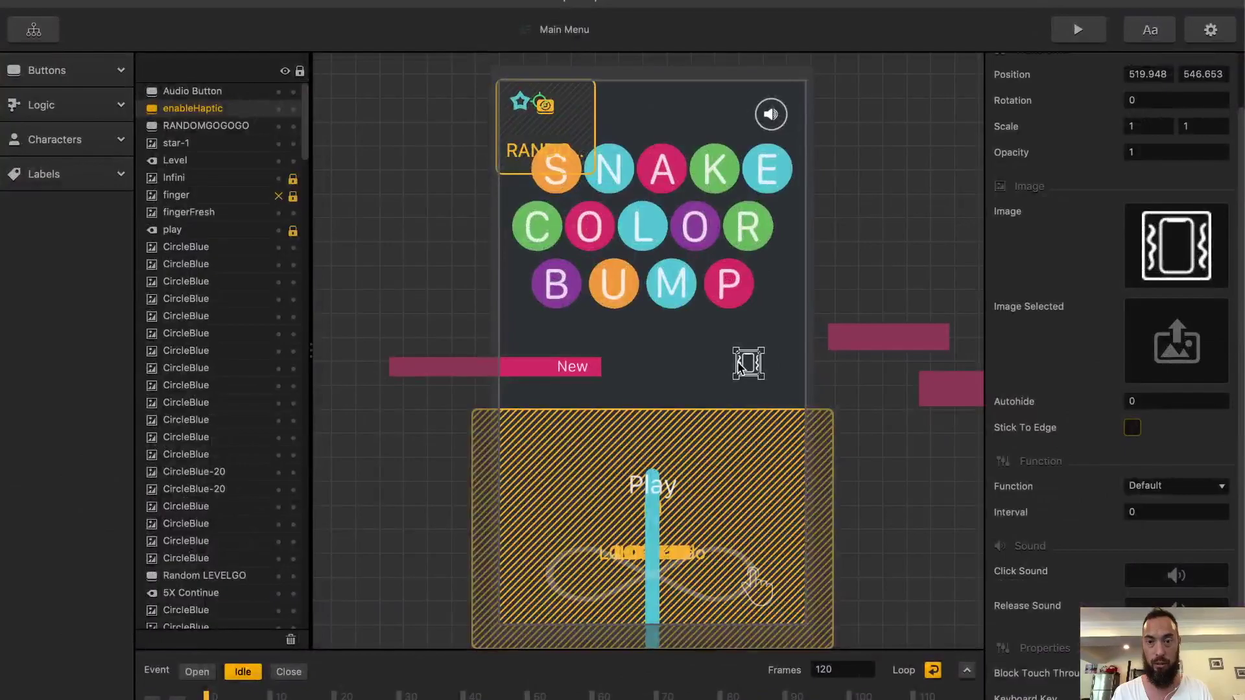
- Switch back to the Buildbox editor and return to the Game Mind Map
key(ctrl+Up)
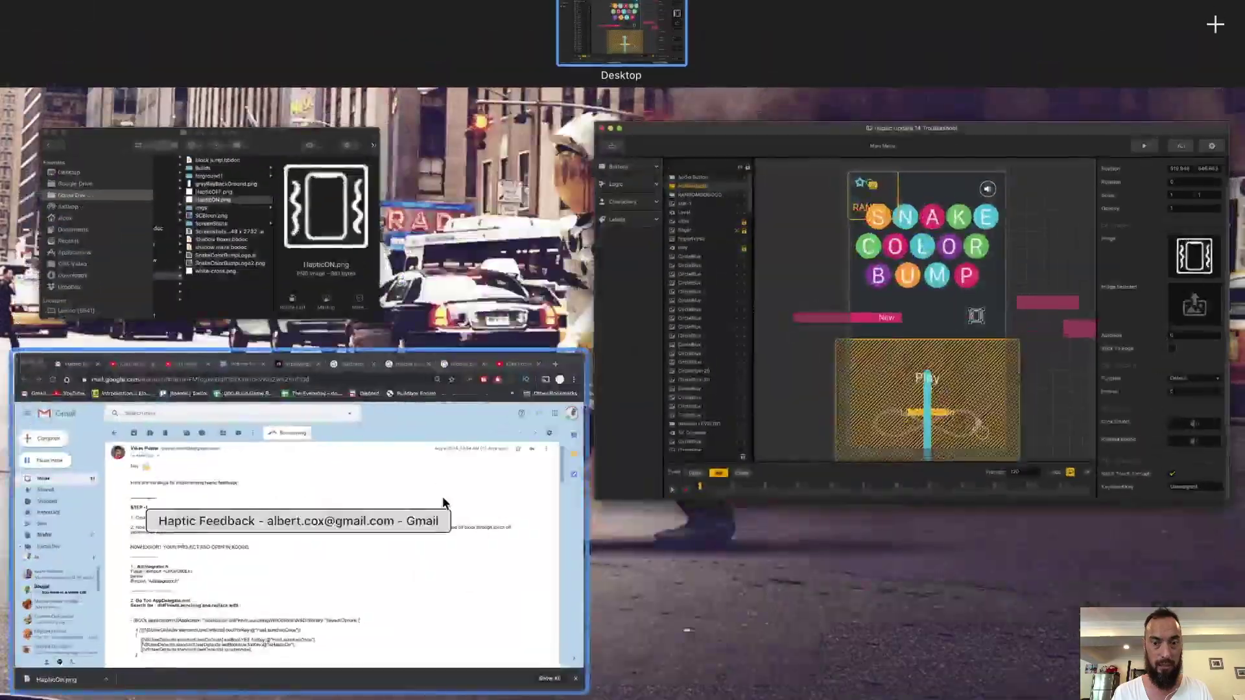
click(816, 408)
click(33, 29)
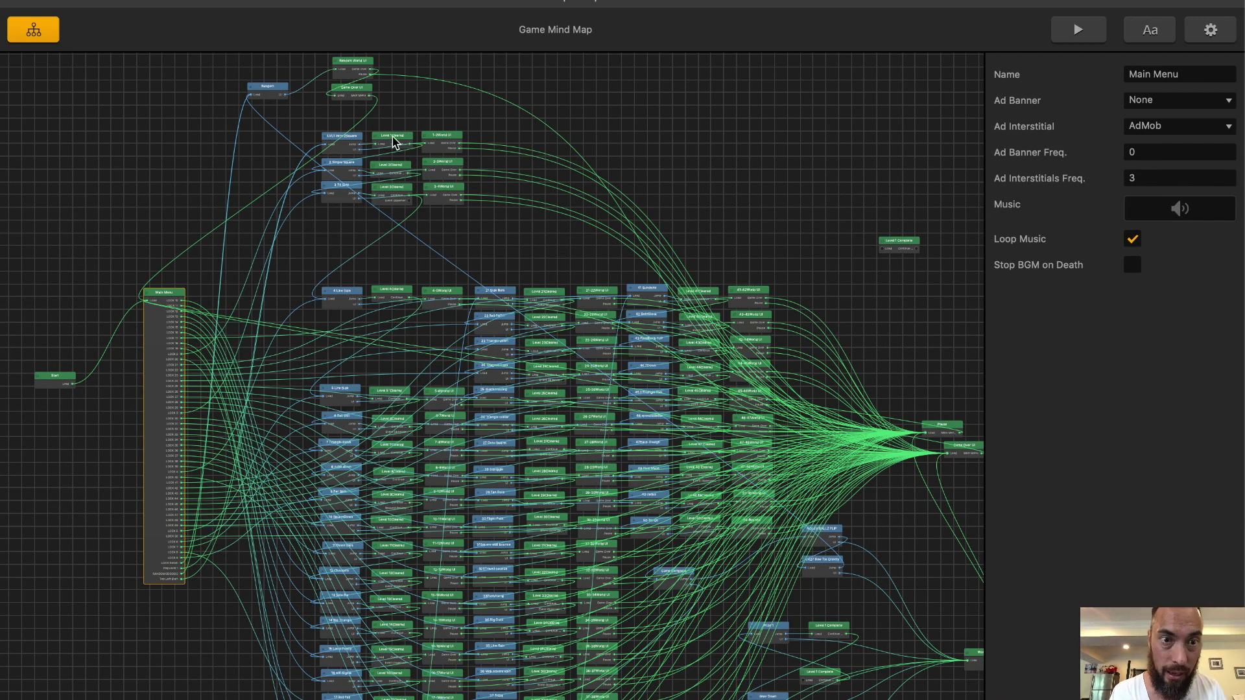
- Open the Game Over UI scene and select its ingameHaptic button
double_click(353, 93)
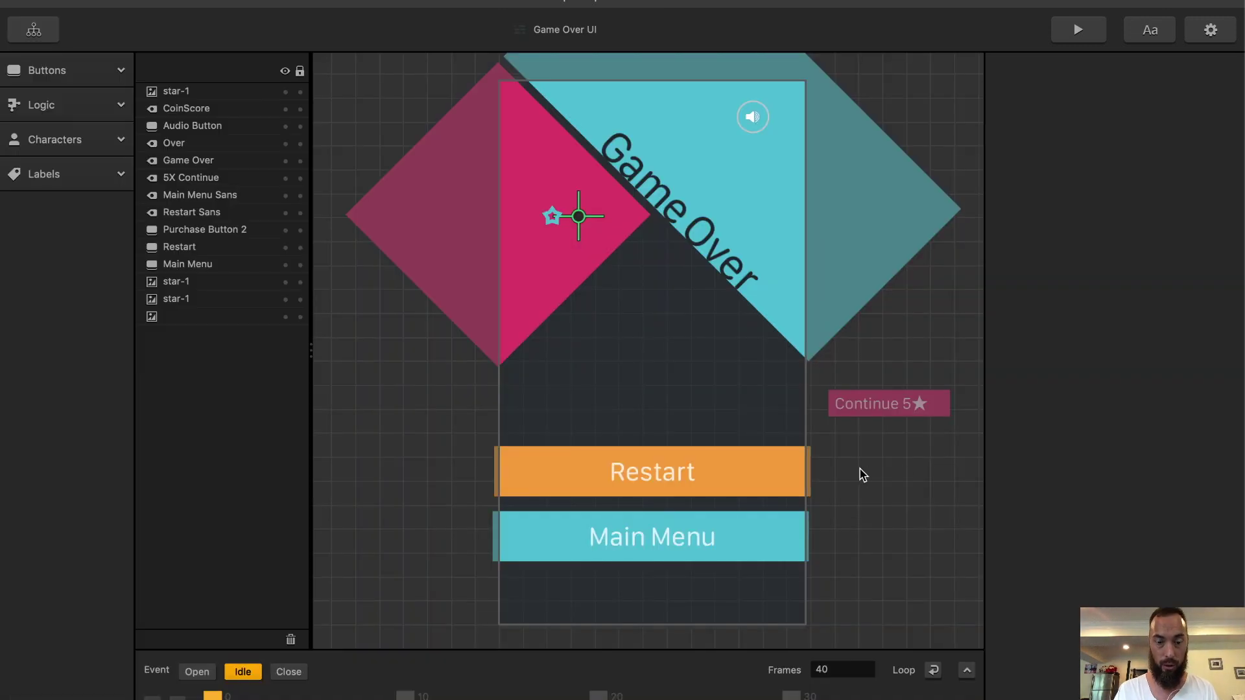
click(747, 458)
click(525, 617)
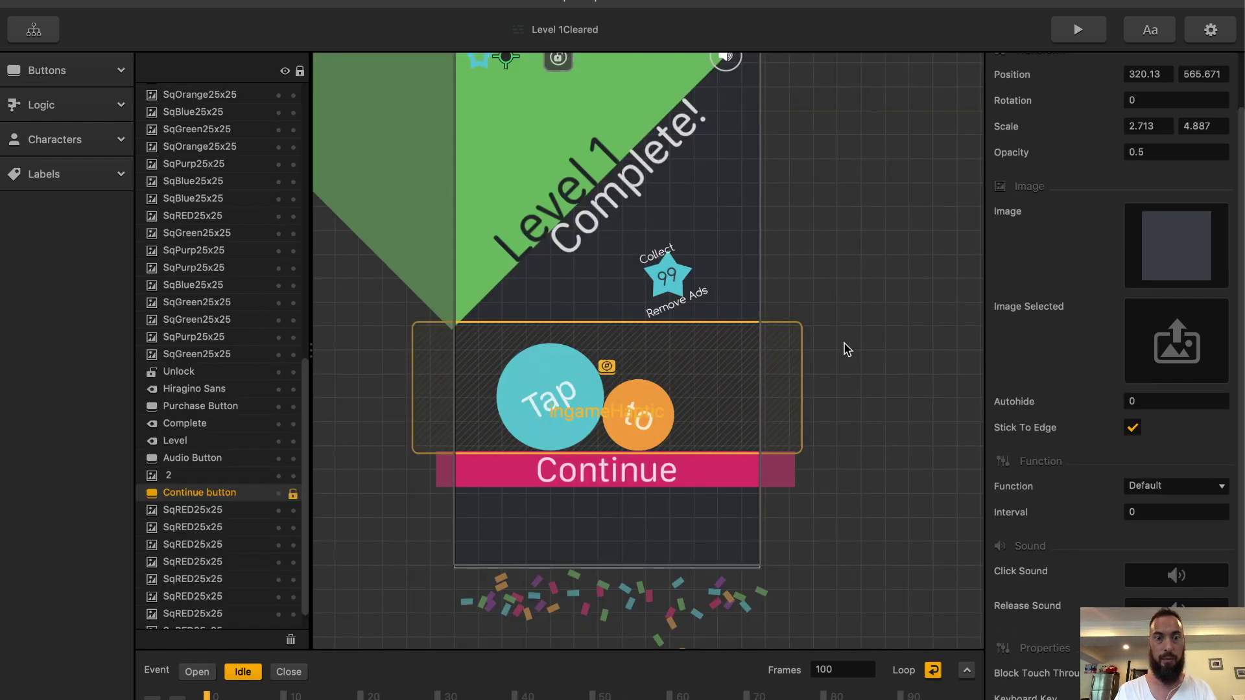
scroll(846, 349, down, 3)
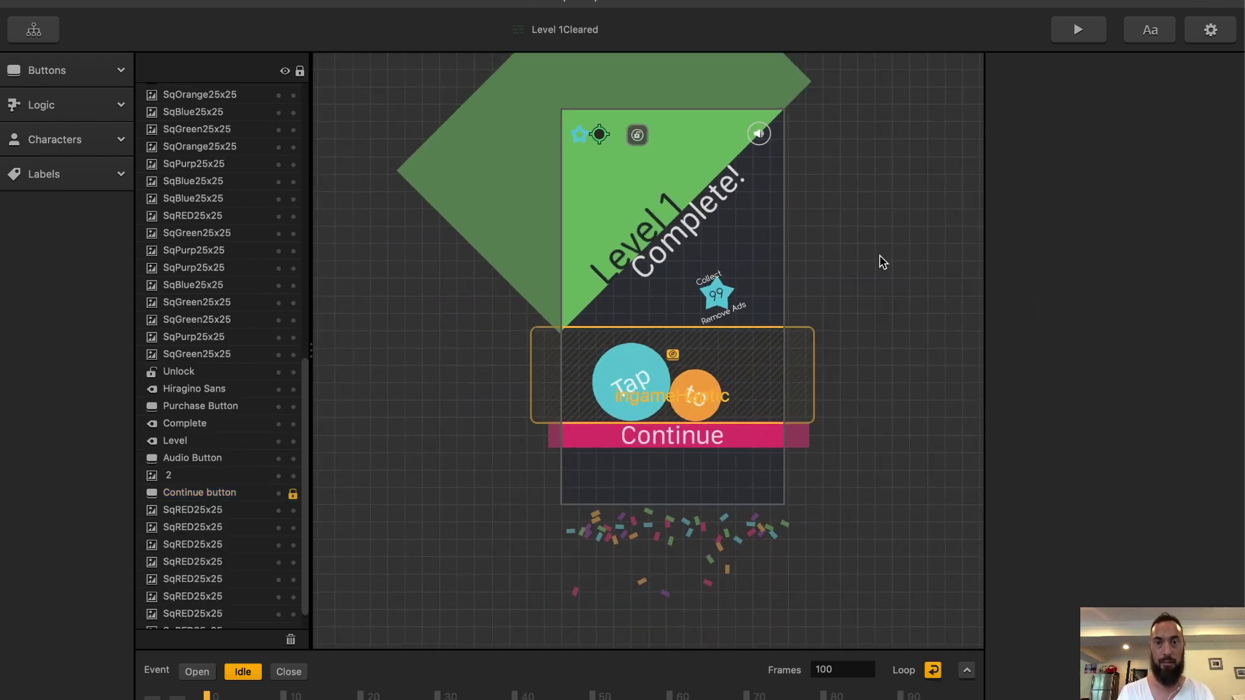
scroll(853, 300, up, 2)
scroll(646, 376, up, 3)
- Stretch ingameHaptic across the Level 1Cleared screen and layer it right after Continue button
click(646, 376)
drag(647, 376, 657, 166)
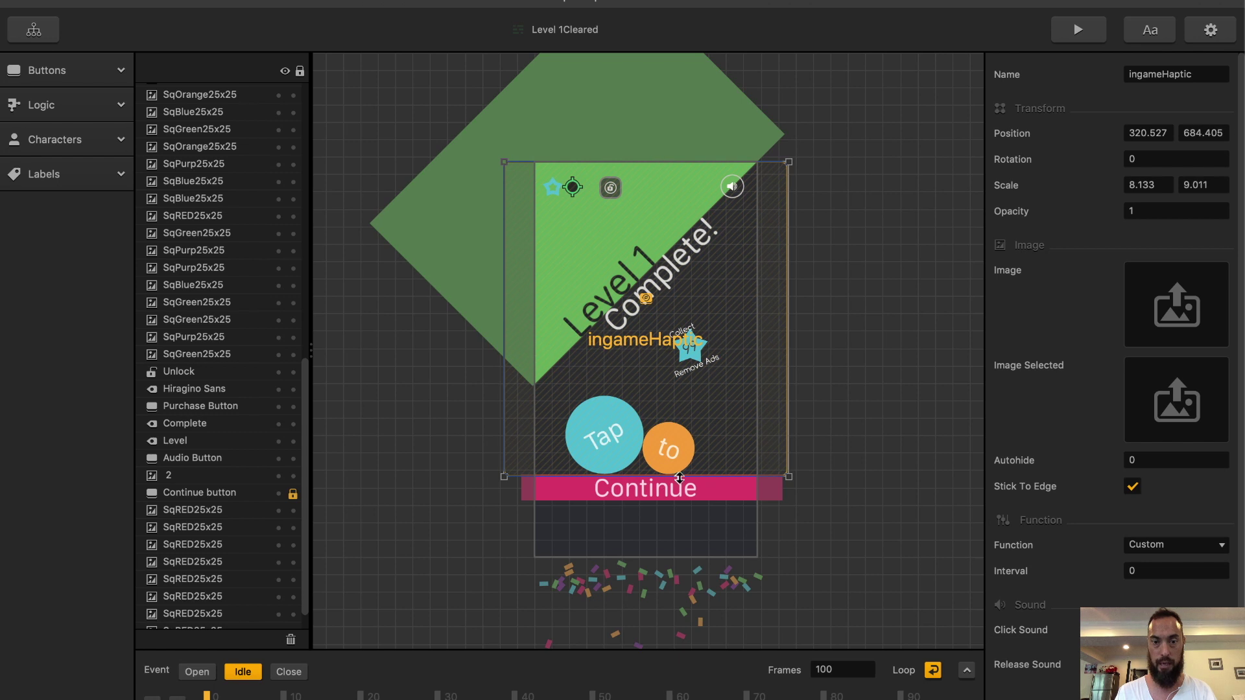
drag(682, 477, 682, 557)
drag(788, 425, 755, 424)
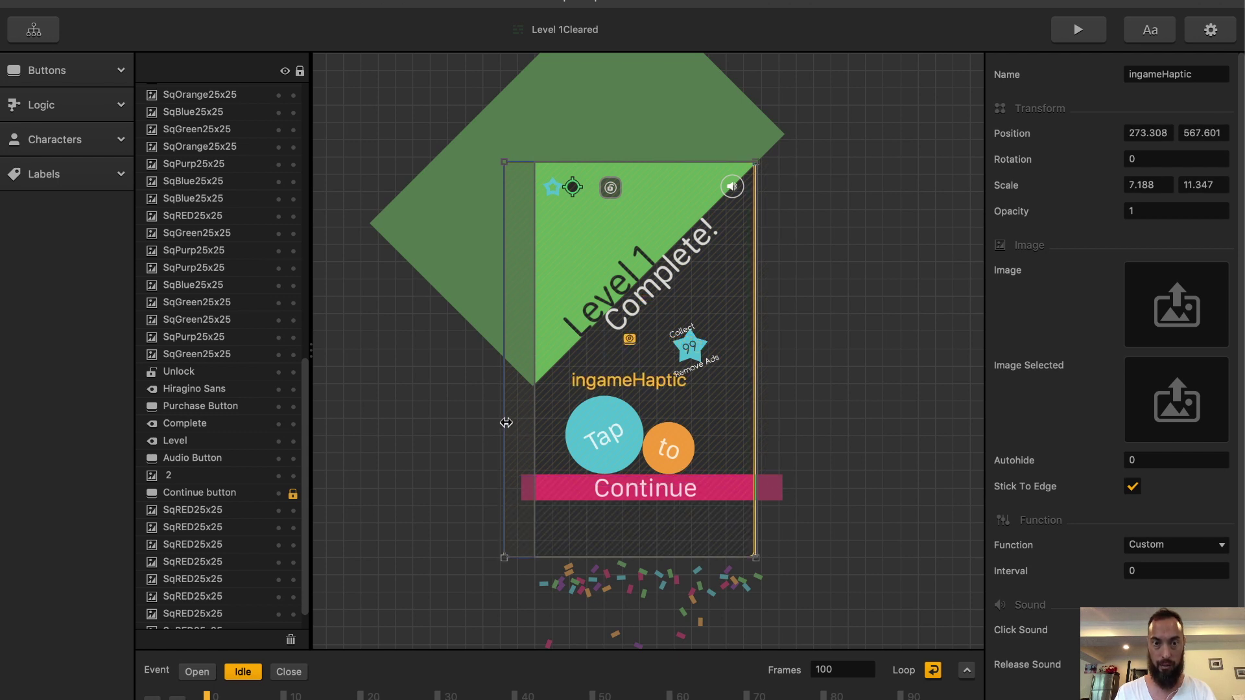
drag(506, 422, 534, 423)
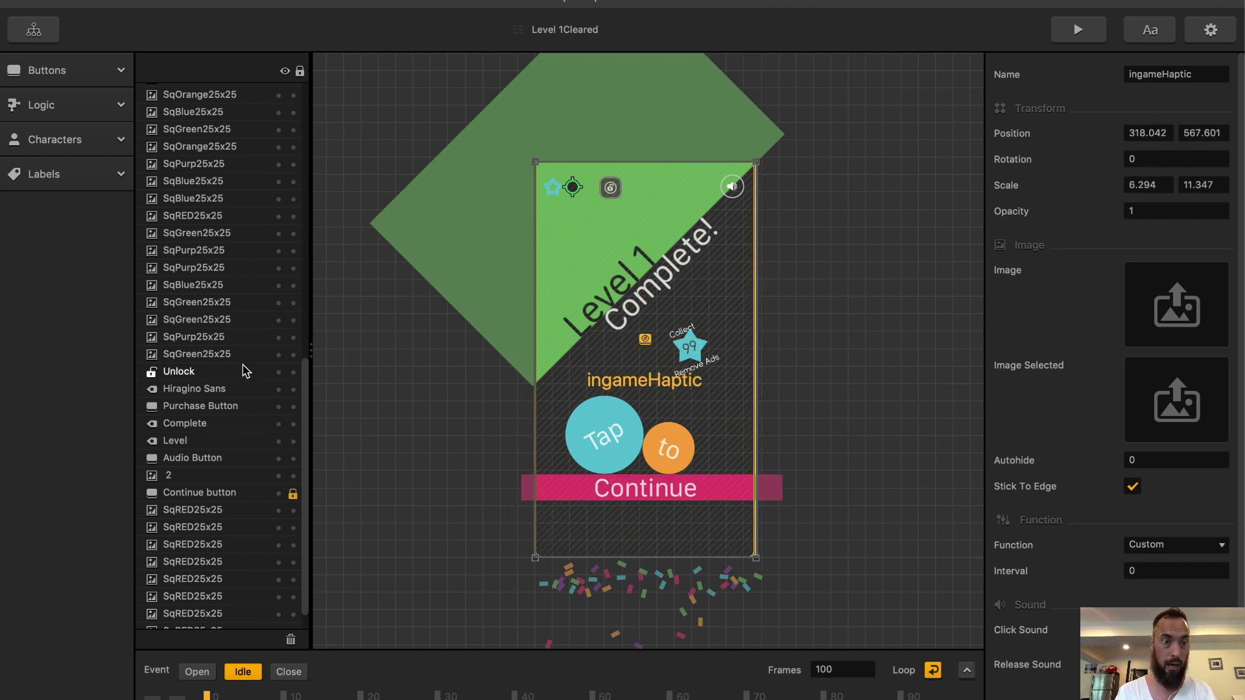
drag(245, 371, 231, 492)
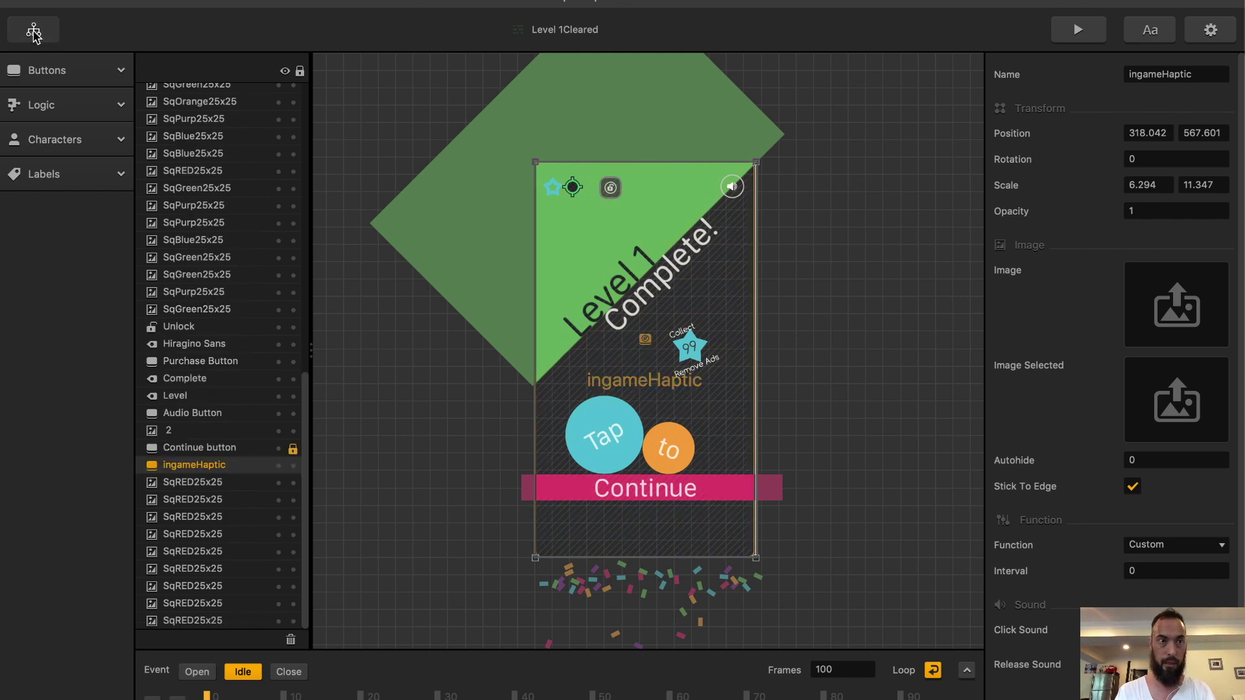
- In Game Over UI, drag the ingameHaptic layer below Main Menu, then return to the Mind Map
click(34, 34)
double_click(966, 455)
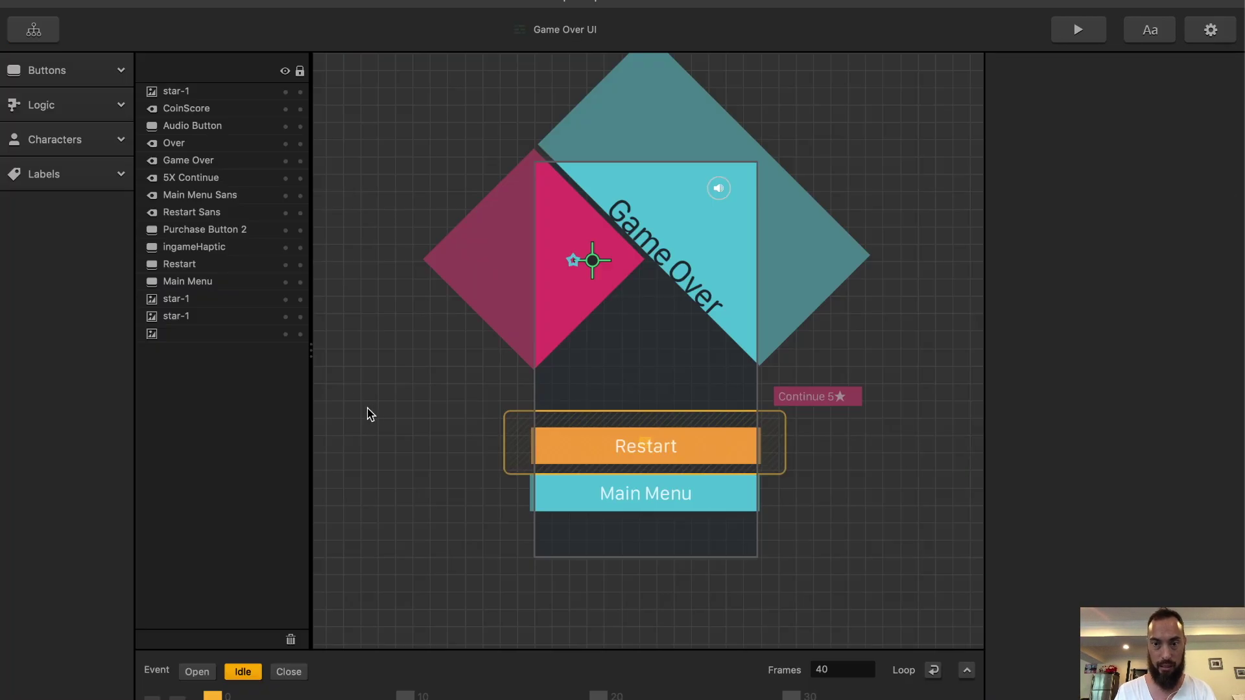
click(555, 419)
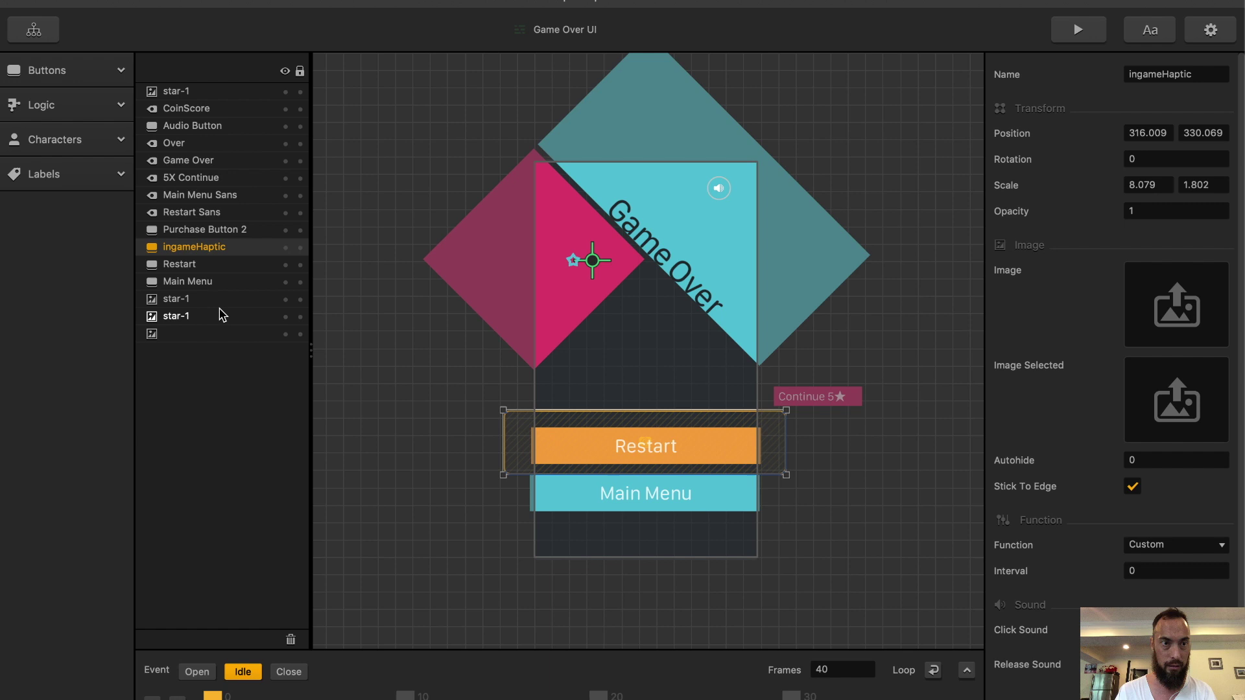
drag(198, 254, 195, 302)
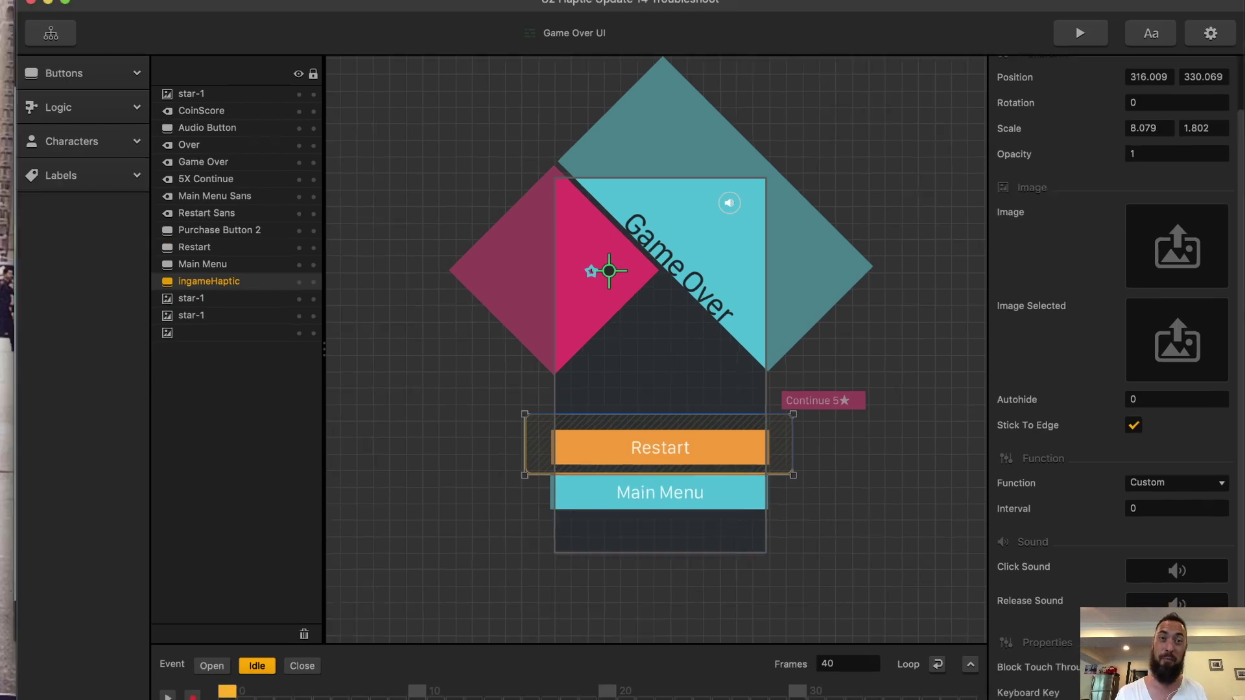
key(ctrl+Up)
key(ctrl+Up)
click(34, 30)
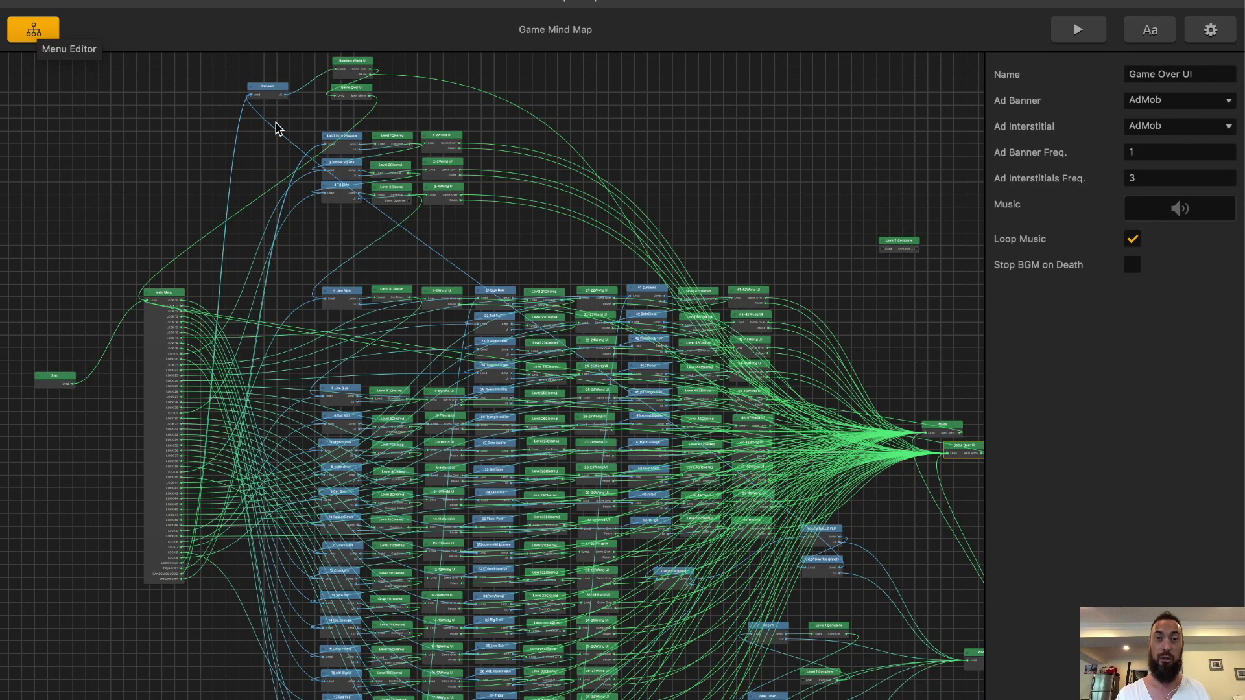
- Add the ingameHaptic button to the Level 2Cleared and Level 7Cleared screens
double_click(403, 173)
click(216, 482)
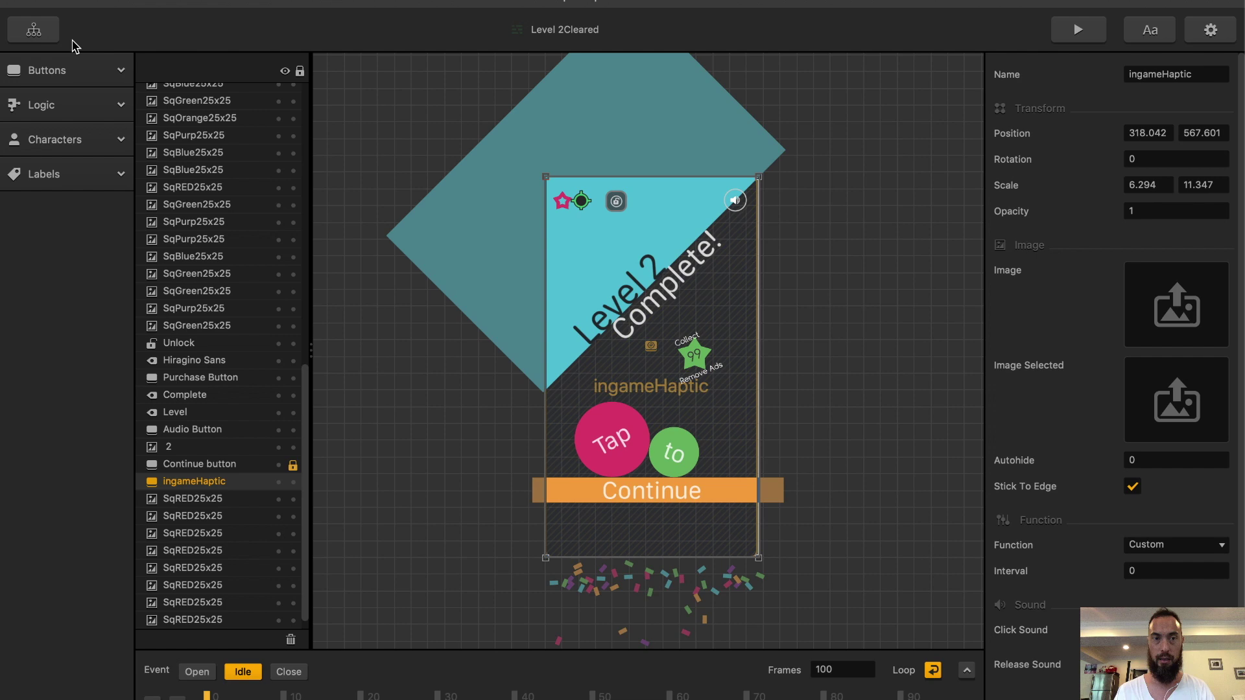
click(44, 34)
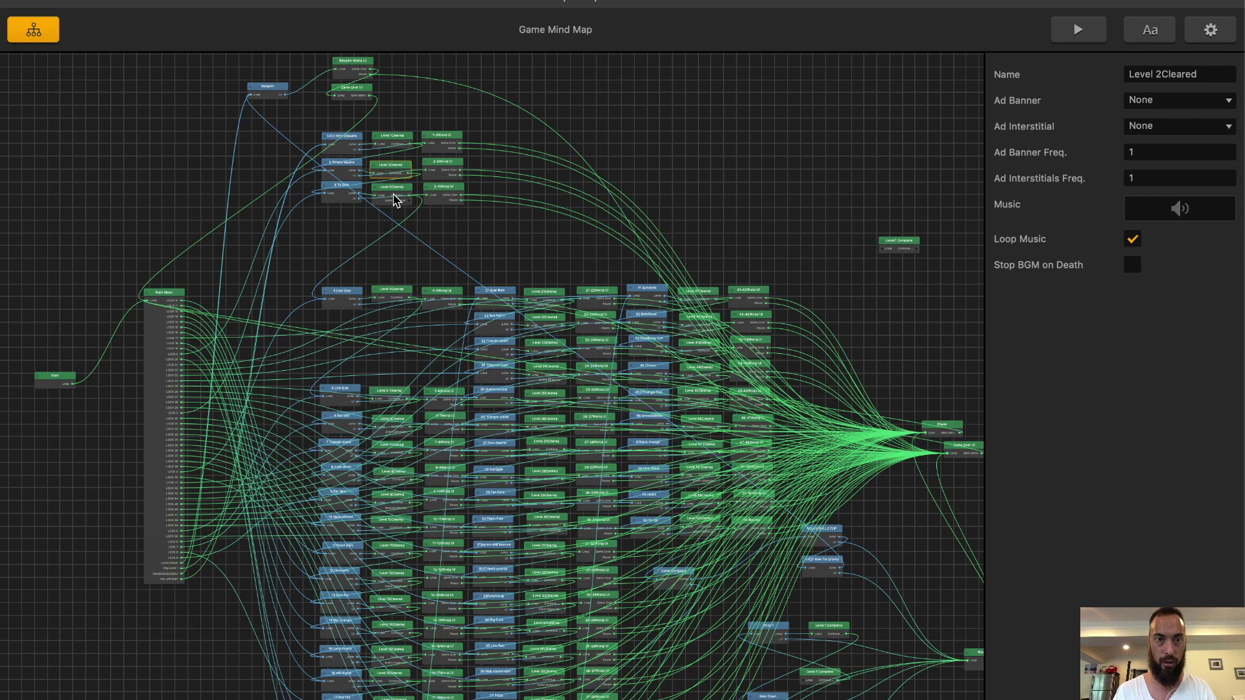
double_click(393, 189)
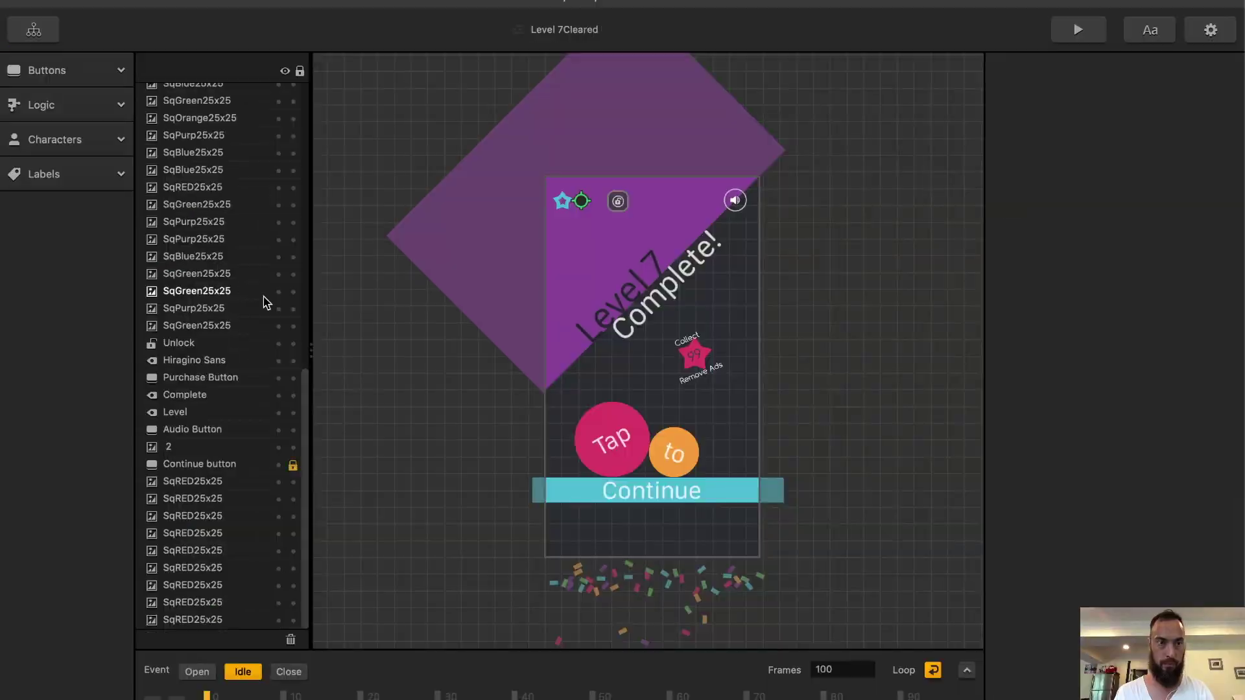
key(Down)
key(Down)
key(Down)
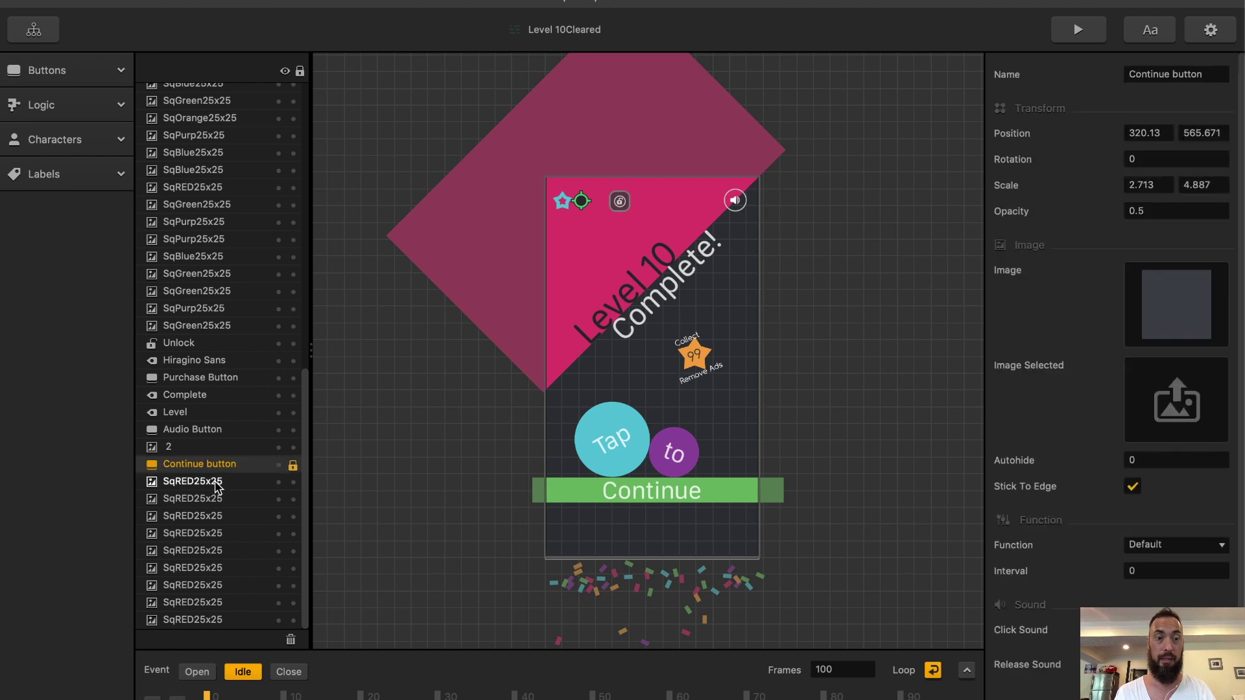
click(217, 481)
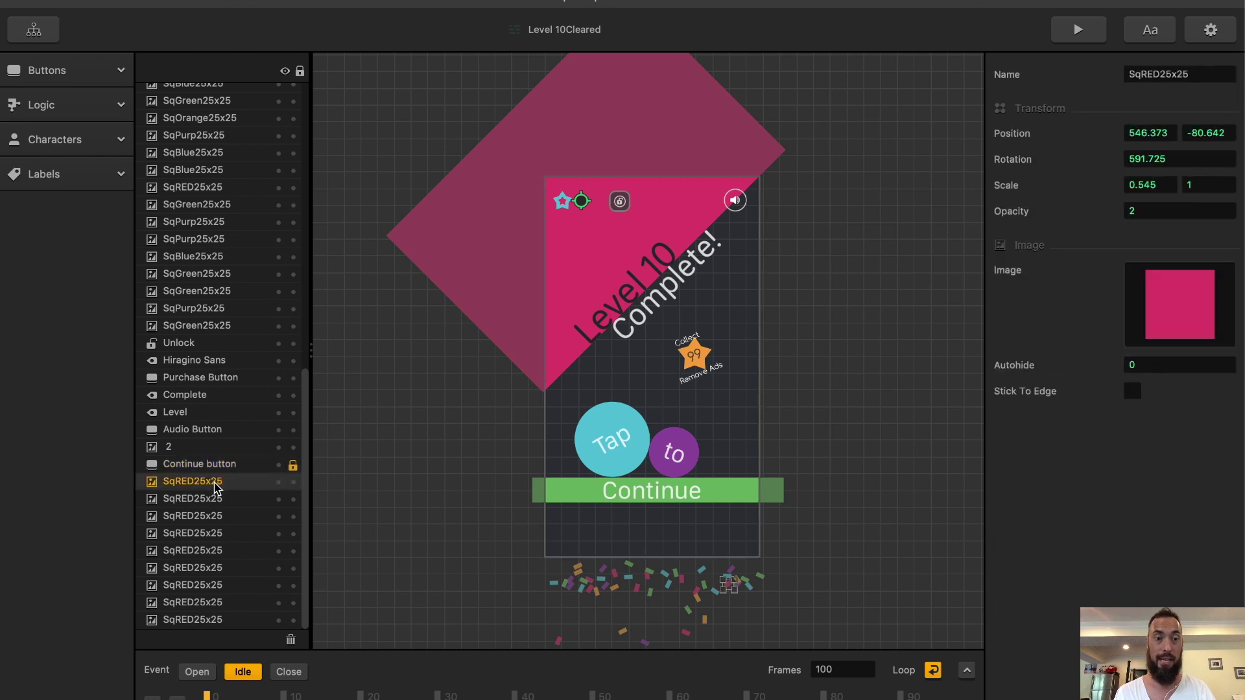
click(34, 29)
- Add ingameHaptic to the Level 11, 12, 13 and 15 Cleared screens
double_click(382, 429)
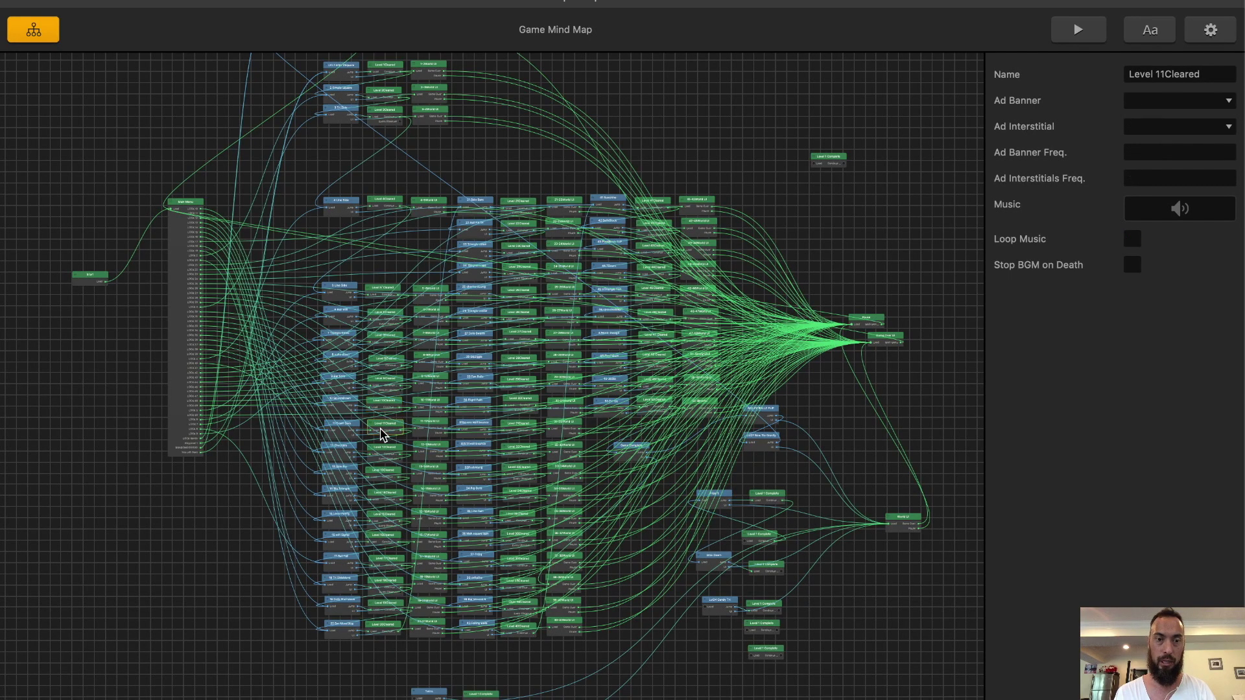
key(Escape)
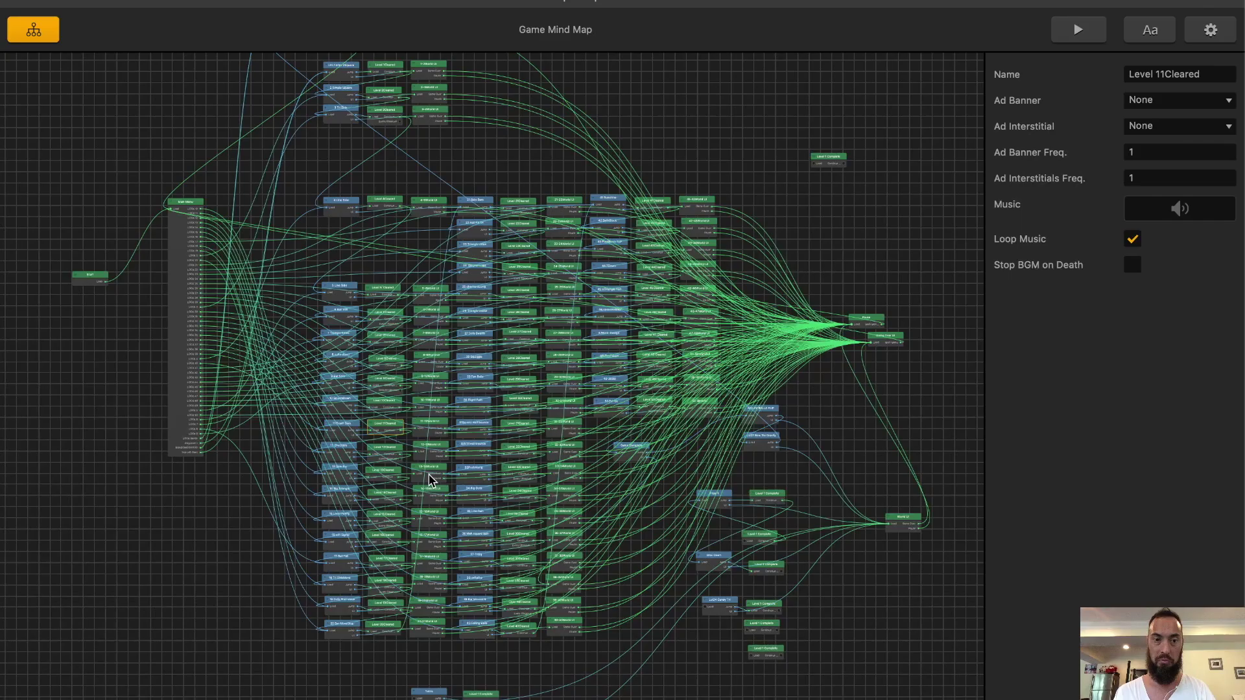
double_click(382, 448)
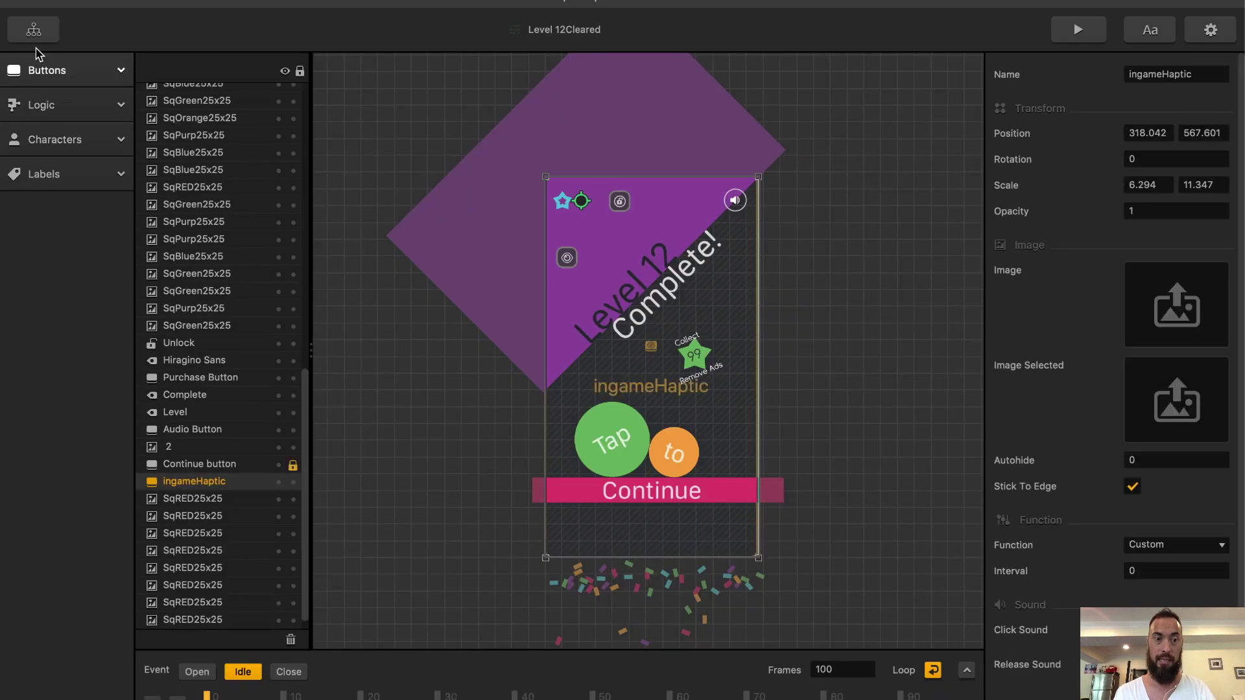
click(33, 33)
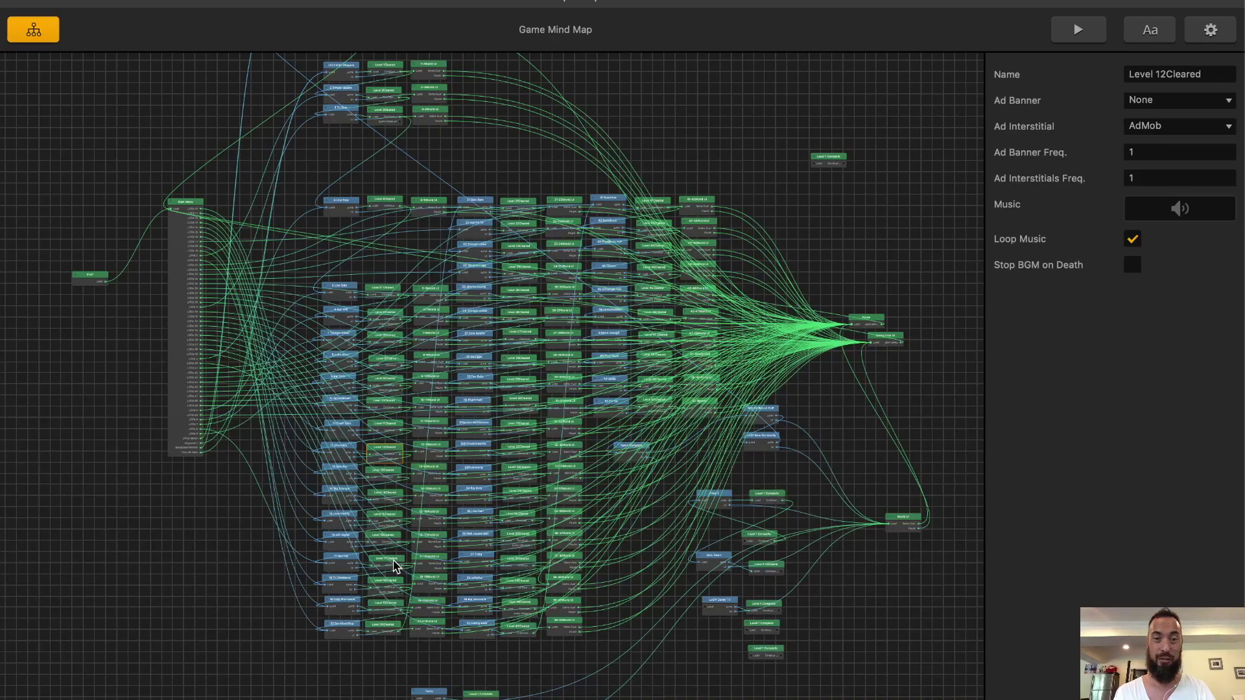
double_click(387, 478)
scroll(257, 468, down, 5)
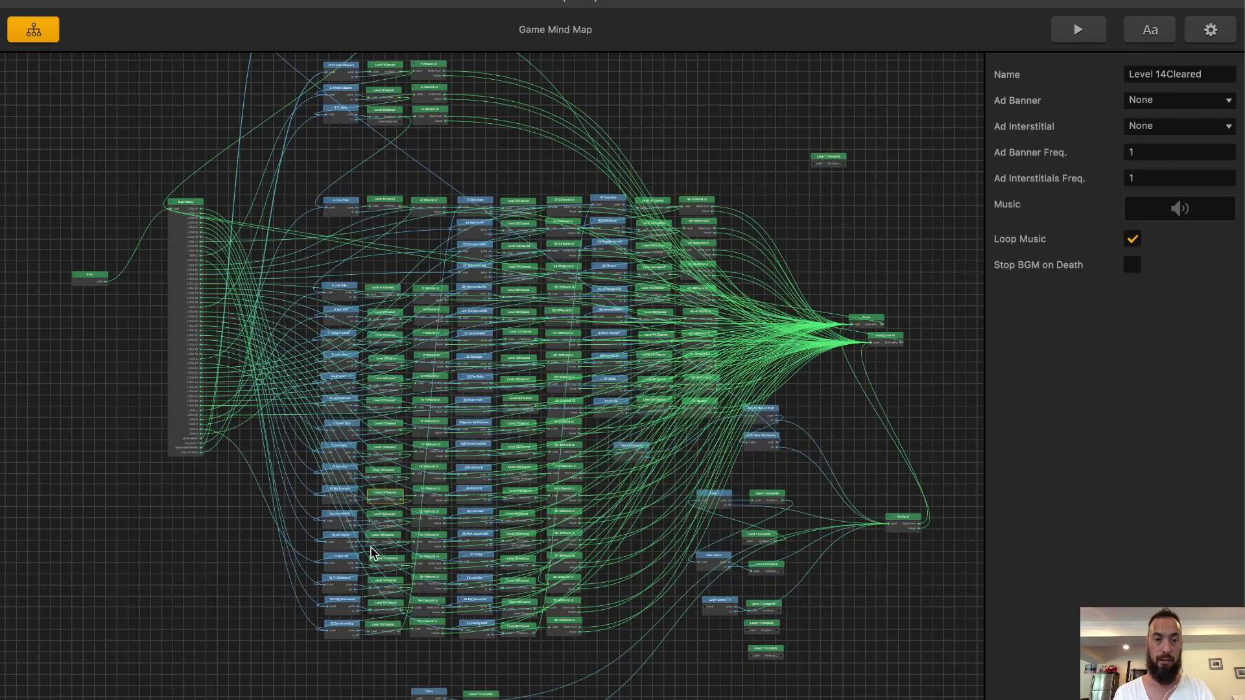
double_click(386, 518)
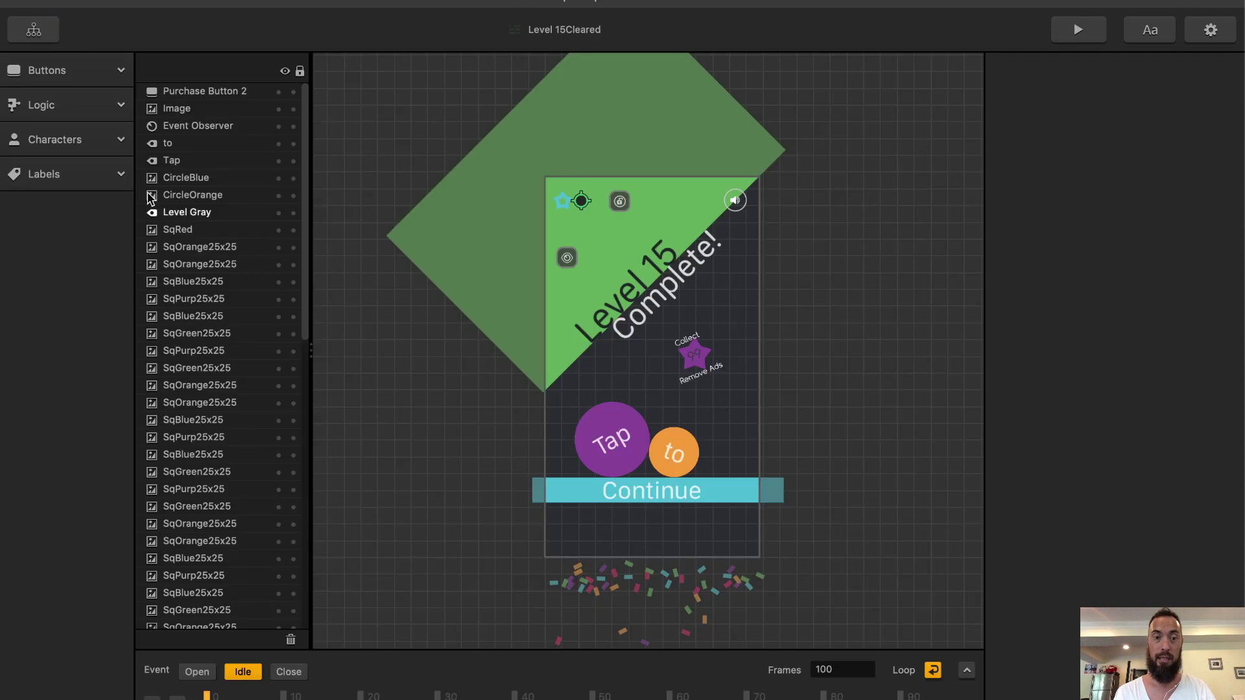
scroll(214, 454, down, 5)
click(195, 516)
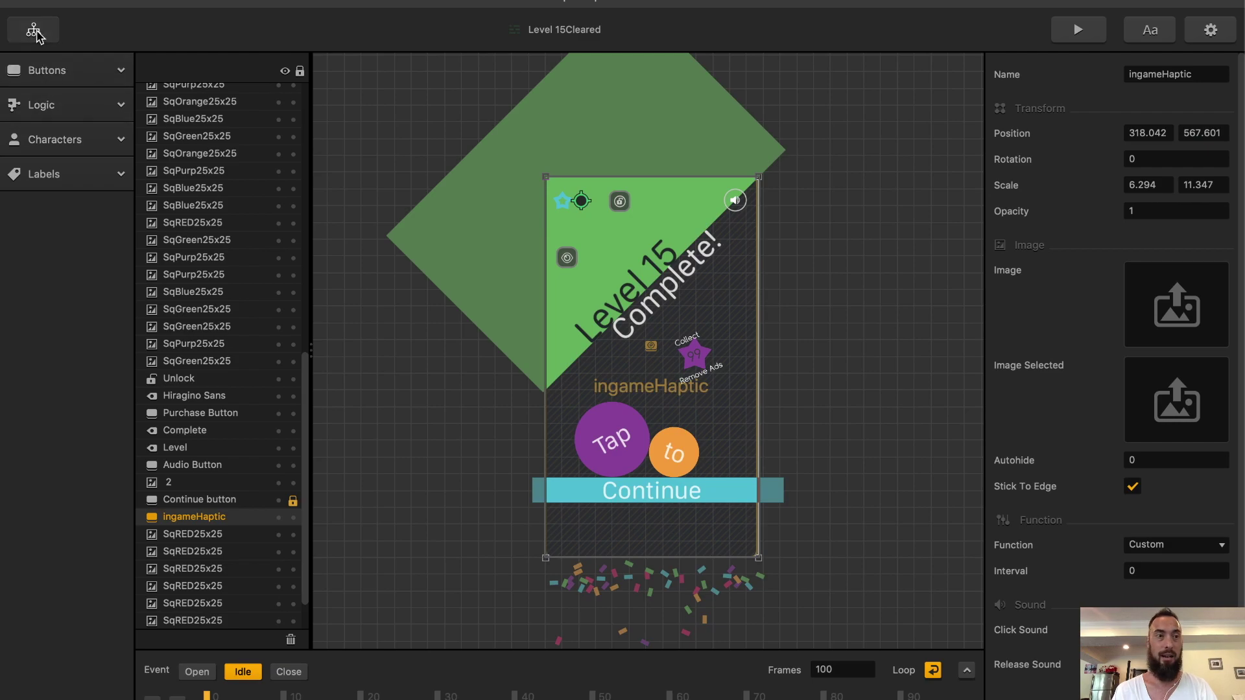
click(33, 29)
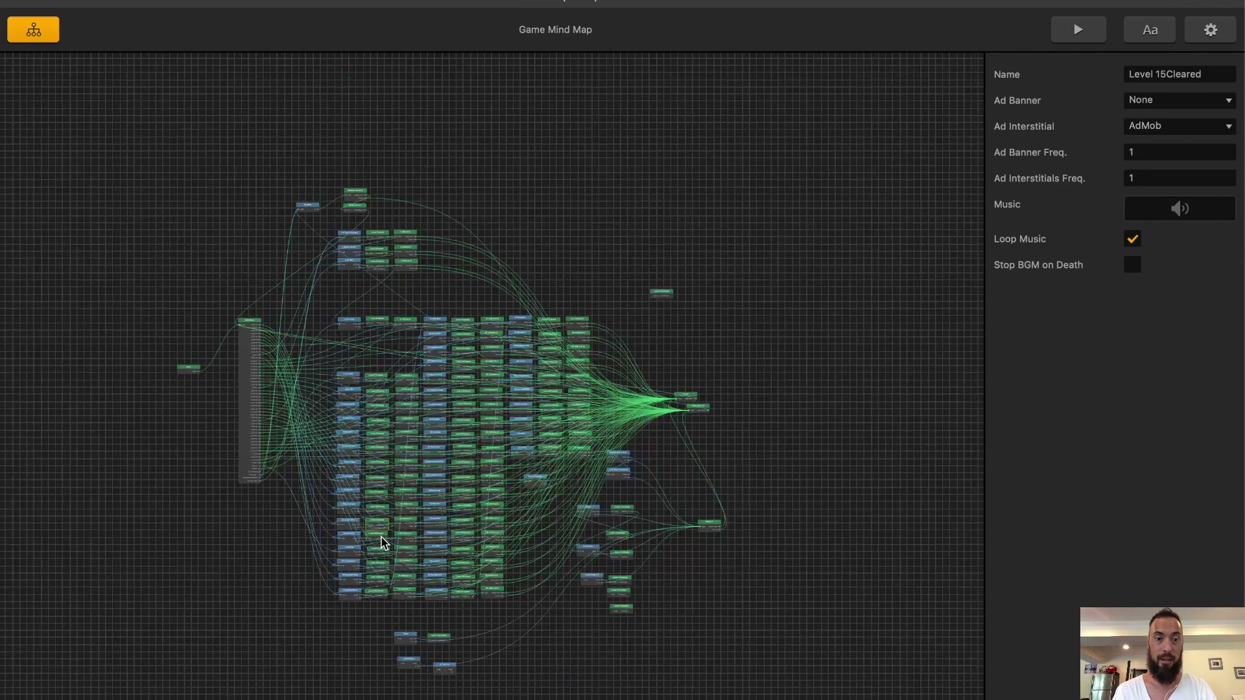
- Add ingameHaptic to Level 17Cleared, Level 19Cleared and onward to Level 38Cleared
double_click(382, 542)
click(200, 479)
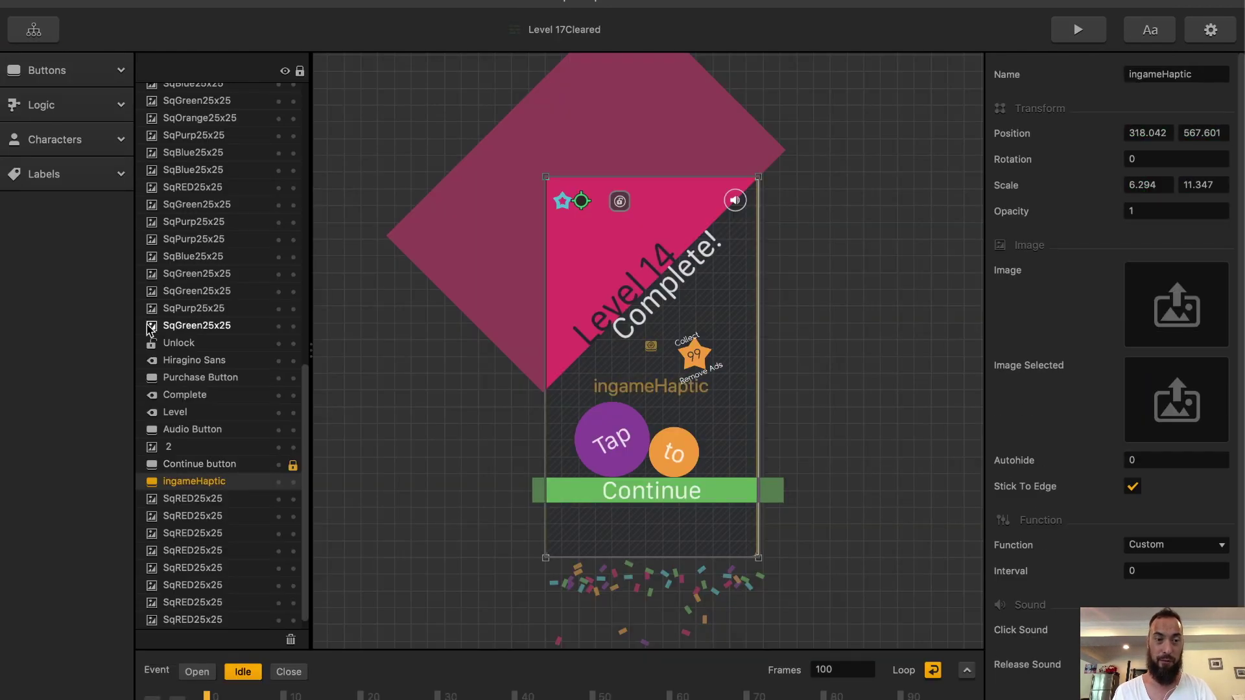
click(33, 29)
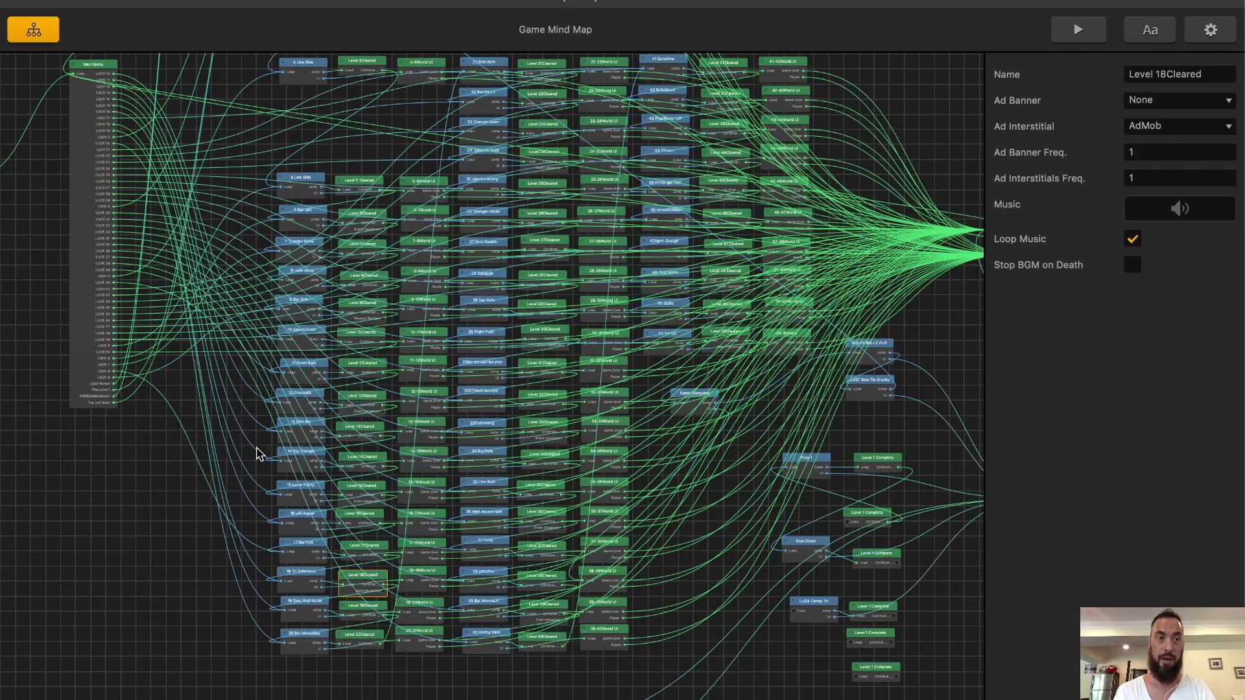
click(358, 609)
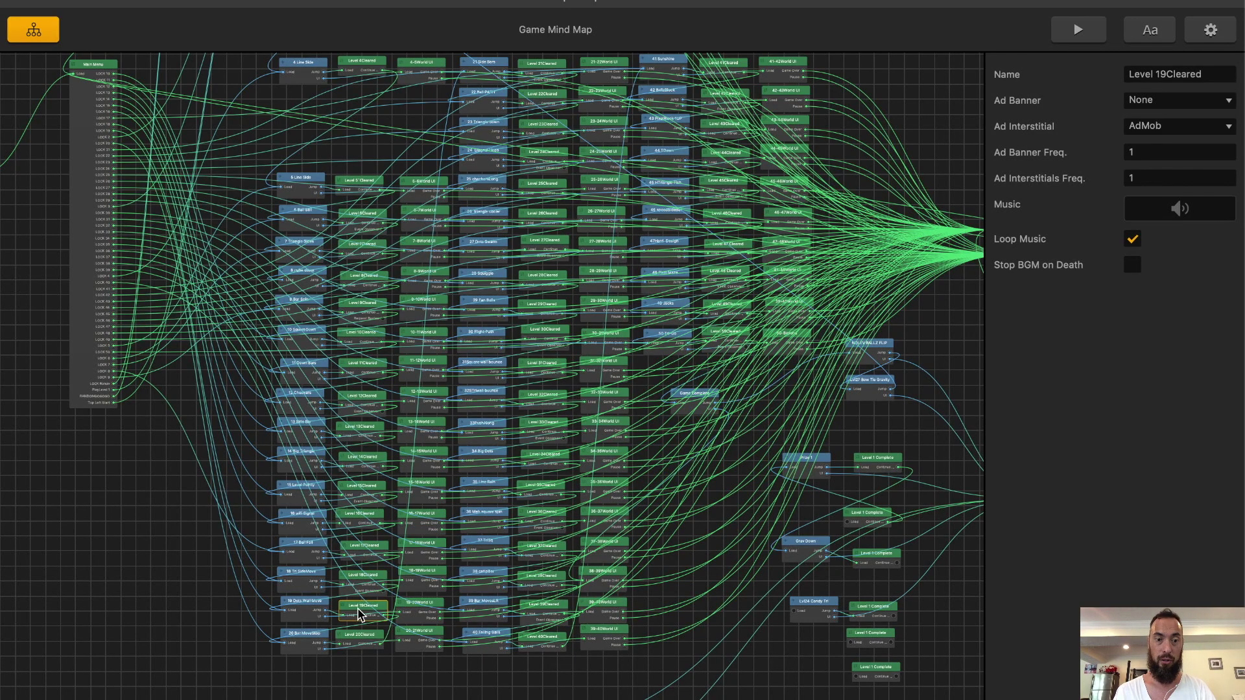
double_click(358, 613)
click(33, 29)
double_click(360, 634)
click(33, 29)
double_click(541, 575)
click(194, 481)
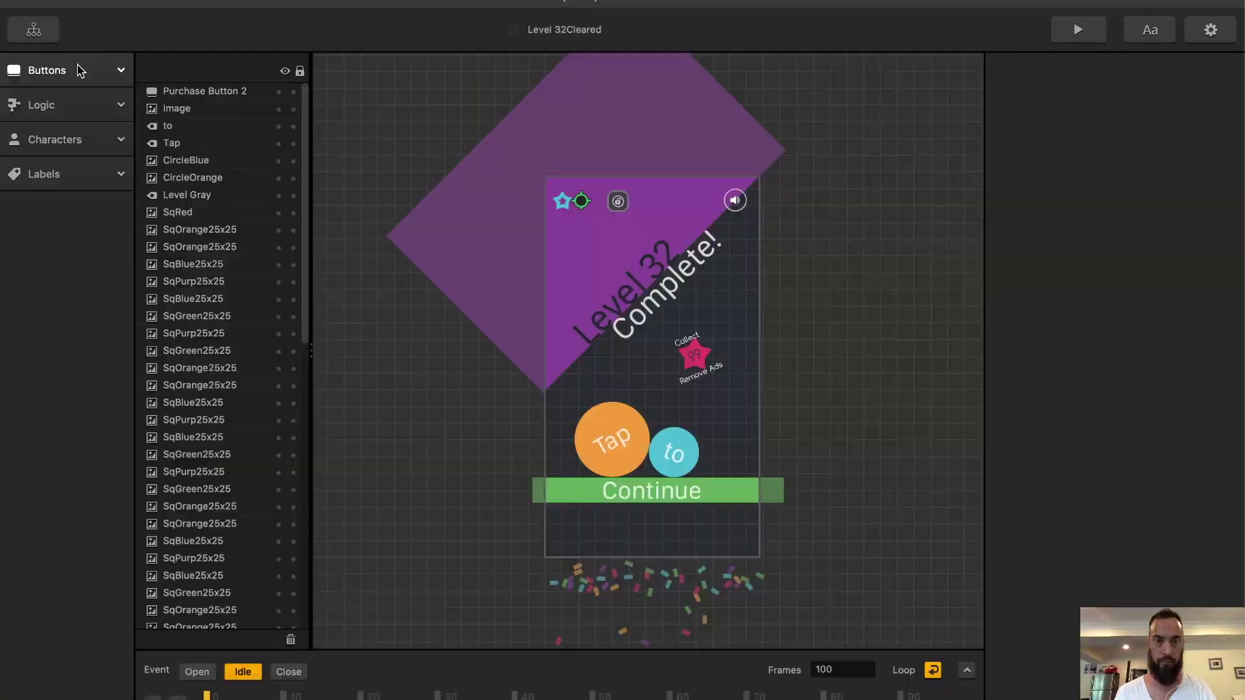
- Finish the ingameHaptic layer in Level 38Cleared and add it to Level 33Cleared
click(194, 464)
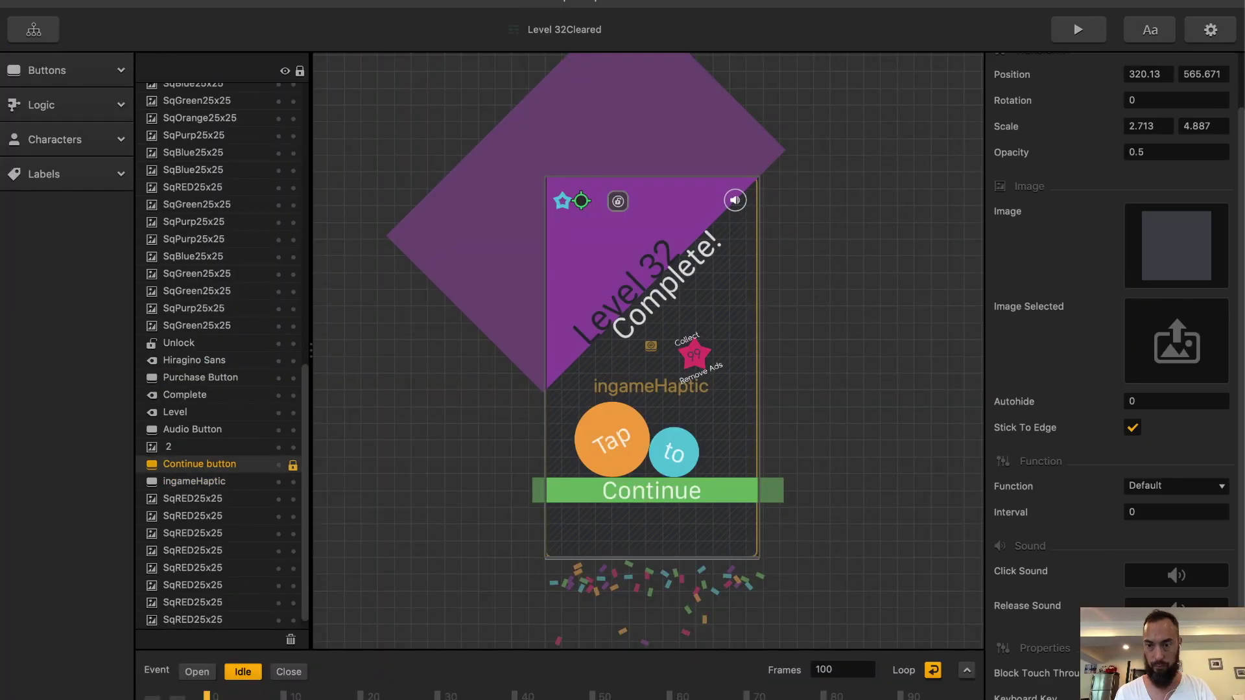
click(33, 29)
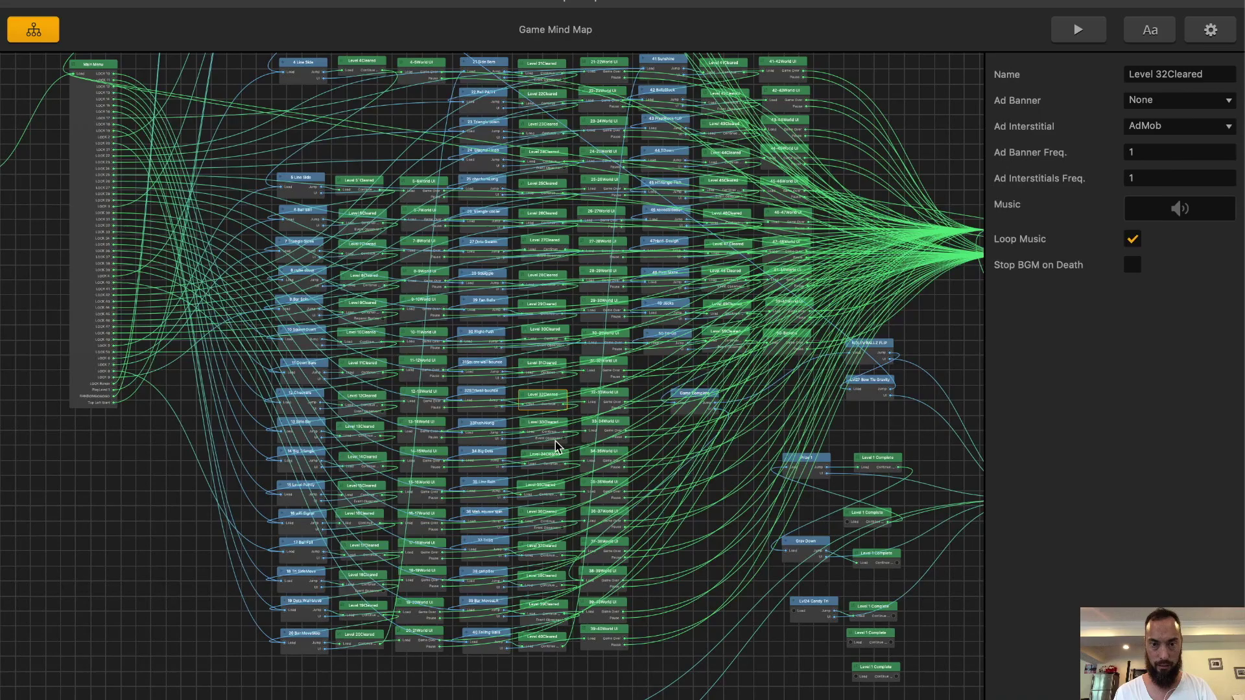
double_click(540, 428)
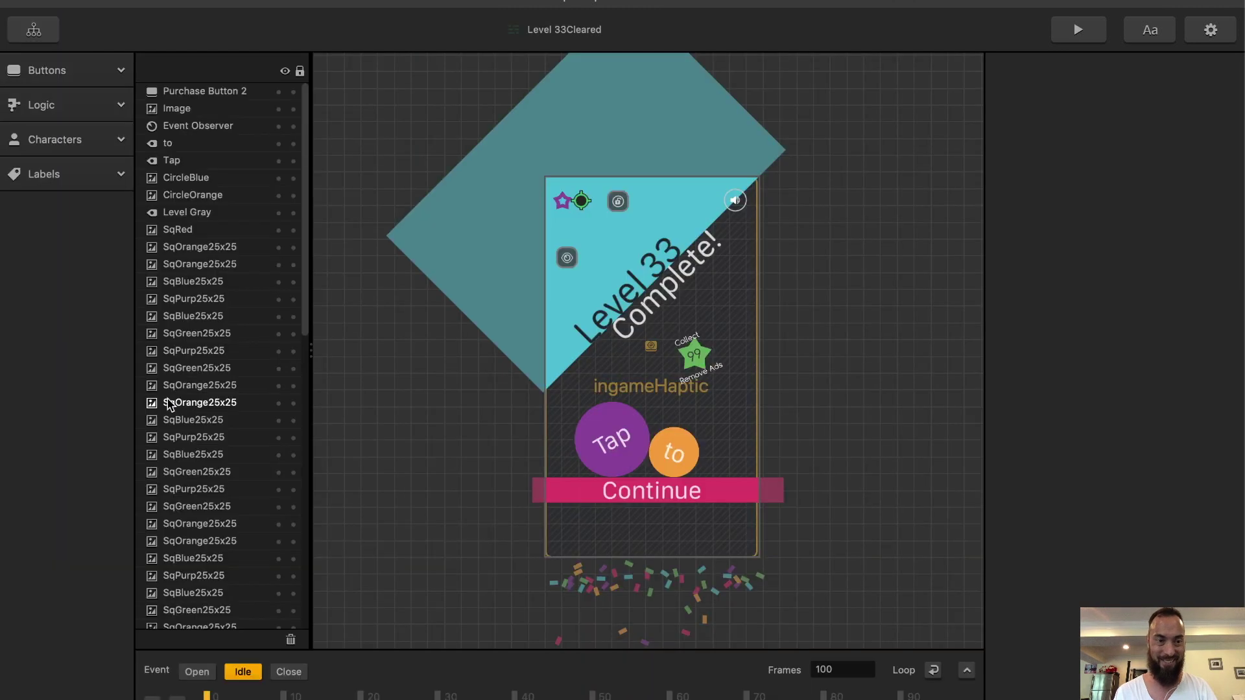
click(176, 397)
click(198, 447)
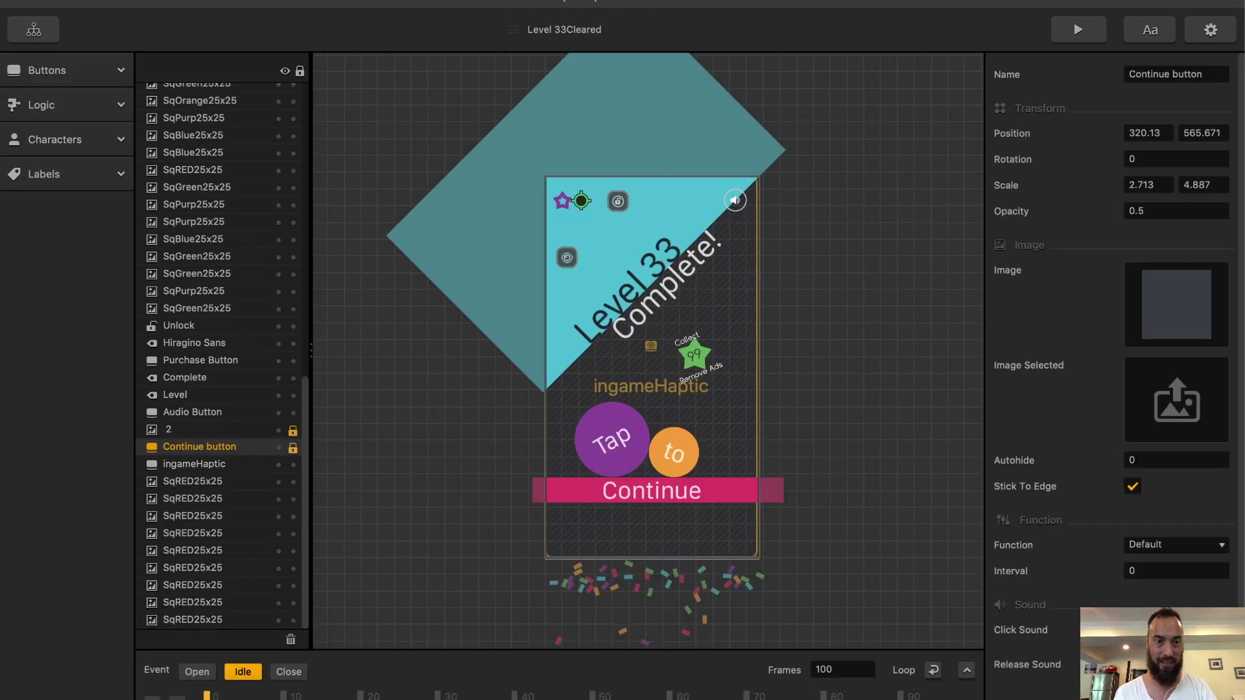
scroll(1112, 389, down, 1)
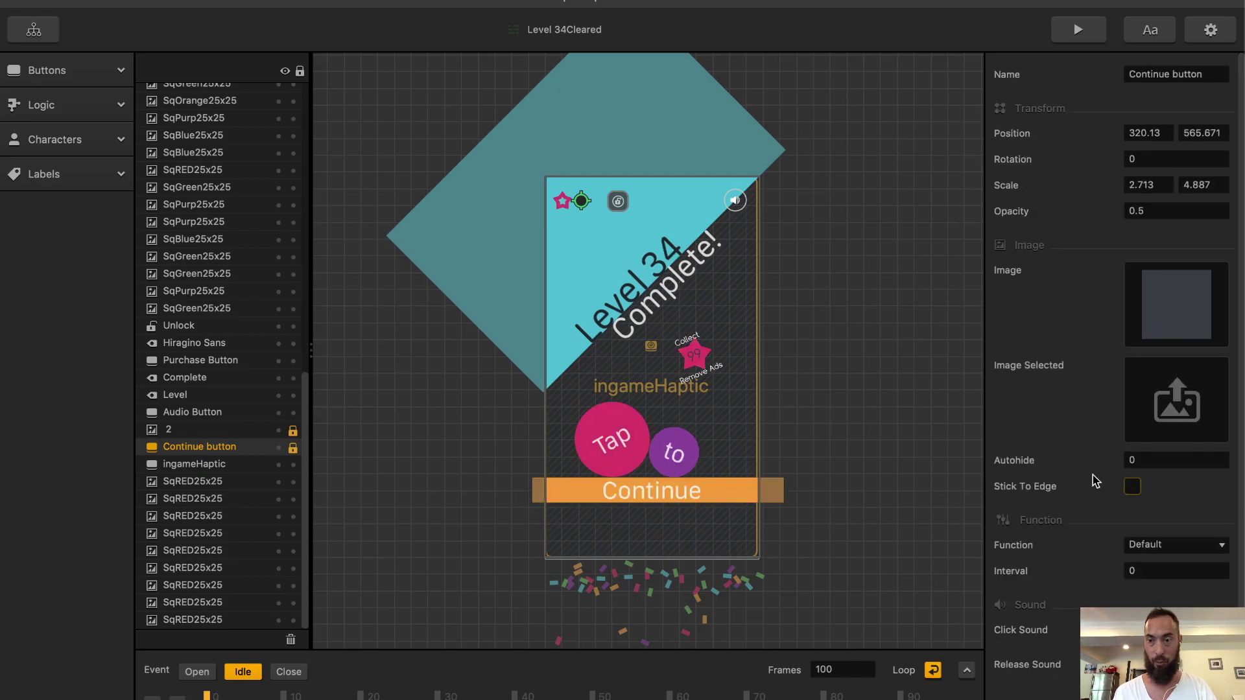
- Add ingameHaptic to Level 13Cleared, save the project, and set Game Version to 1.3.51
click(33, 29)
double_click(358, 521)
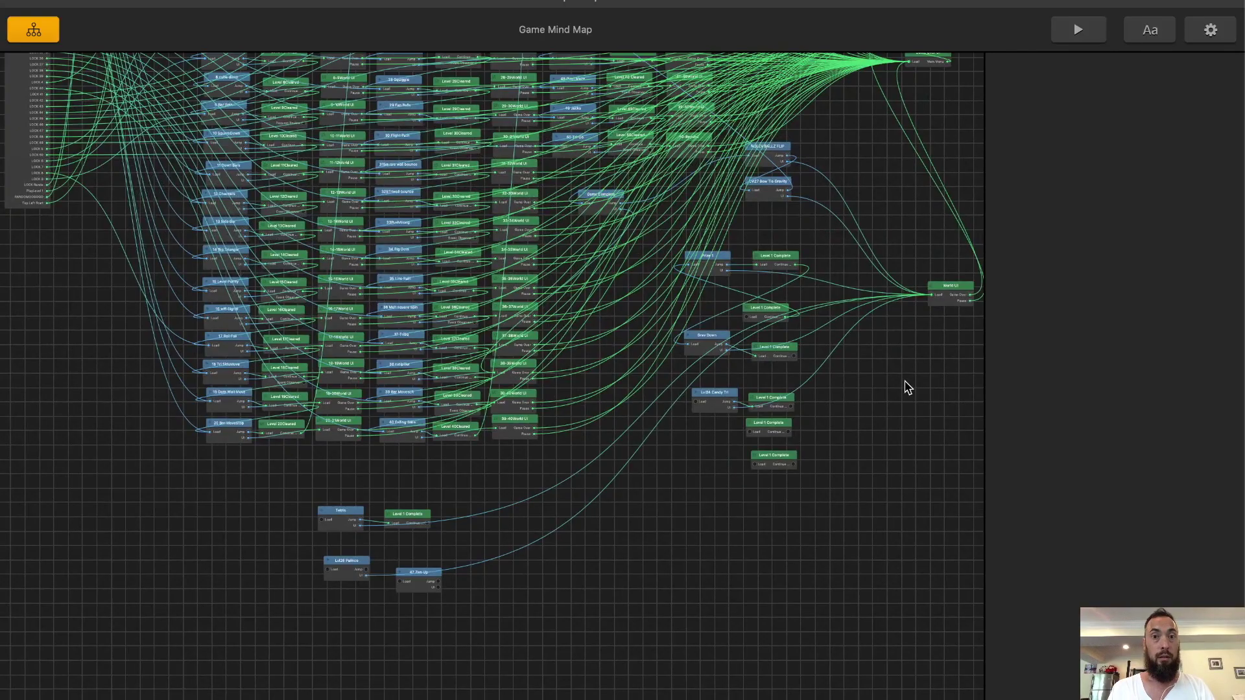
key(super+s)
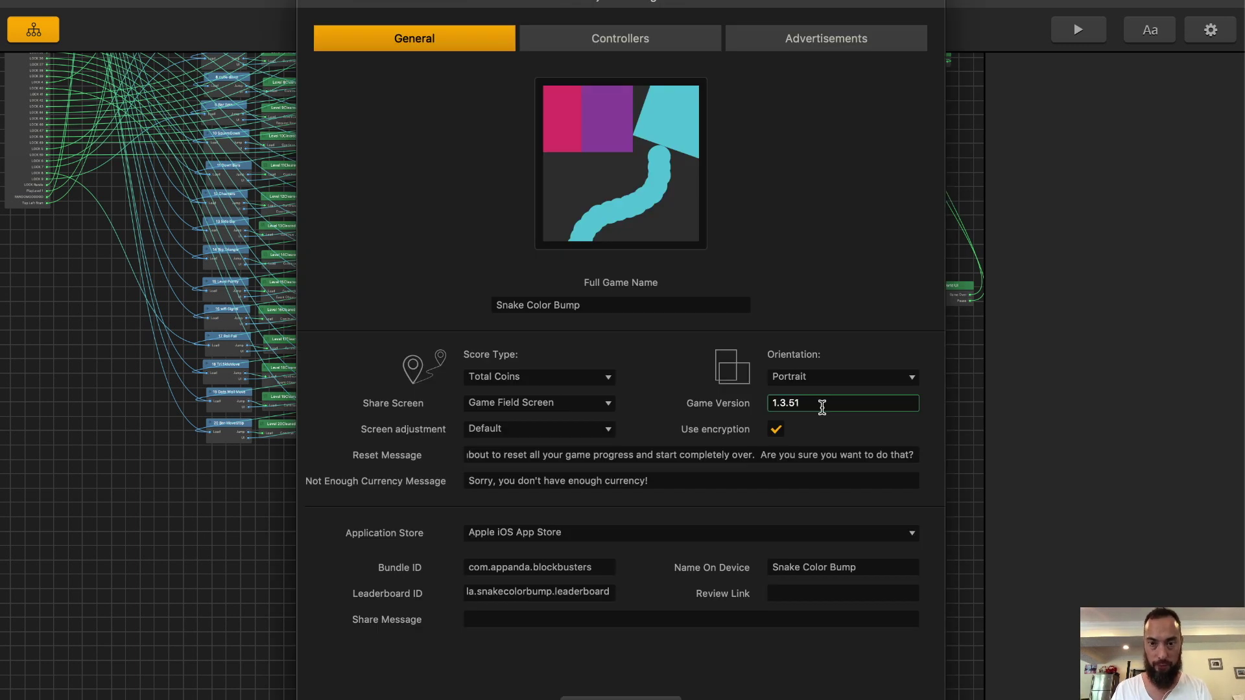
key(Tab)
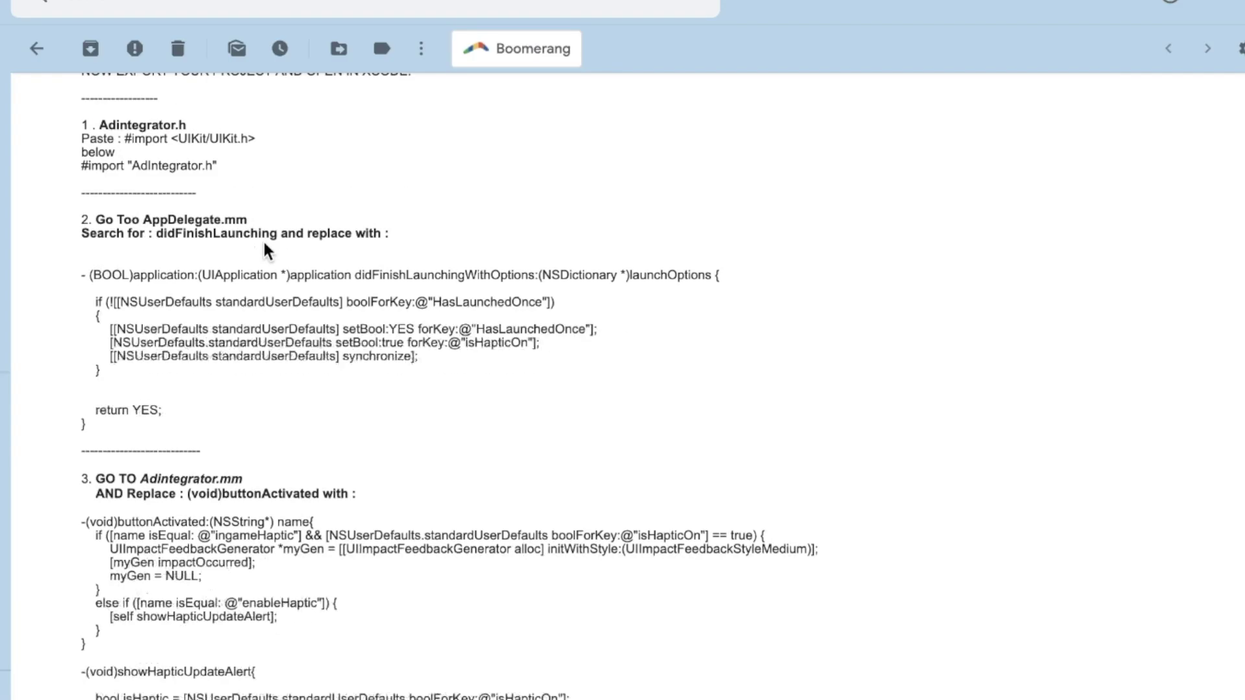
scroll(263, 239, down, 5)
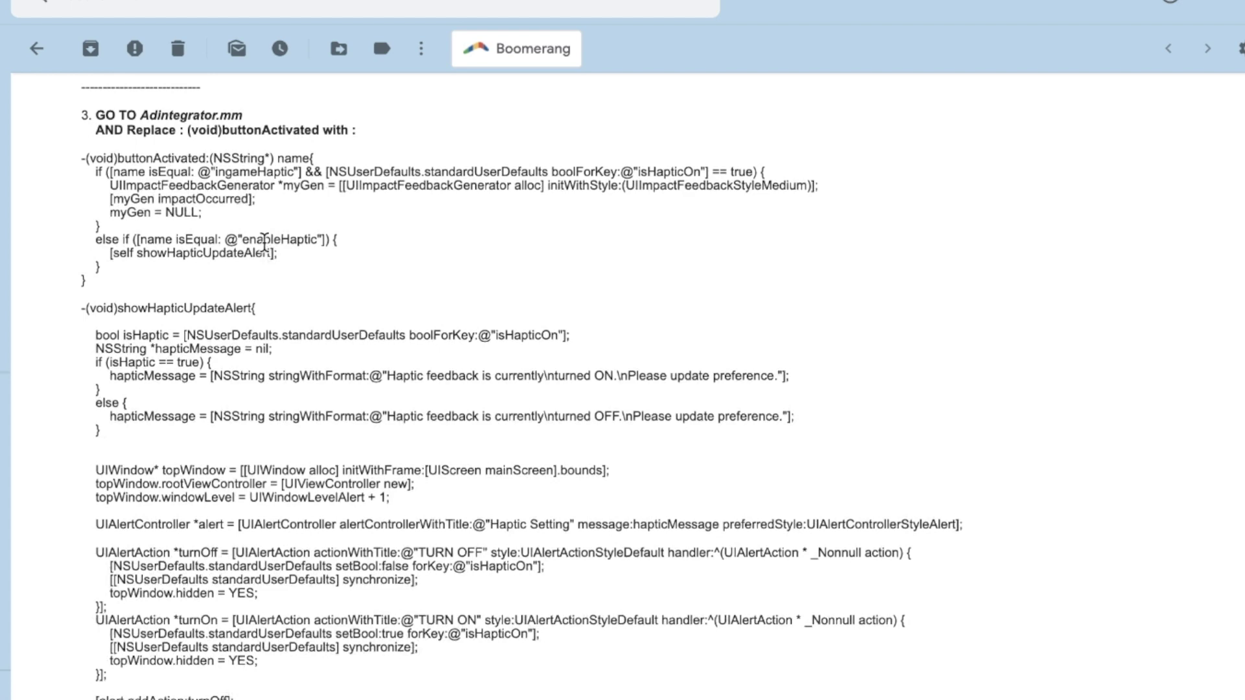
scroll(264, 243, down, 10)
scroll(264, 244, up, 4)
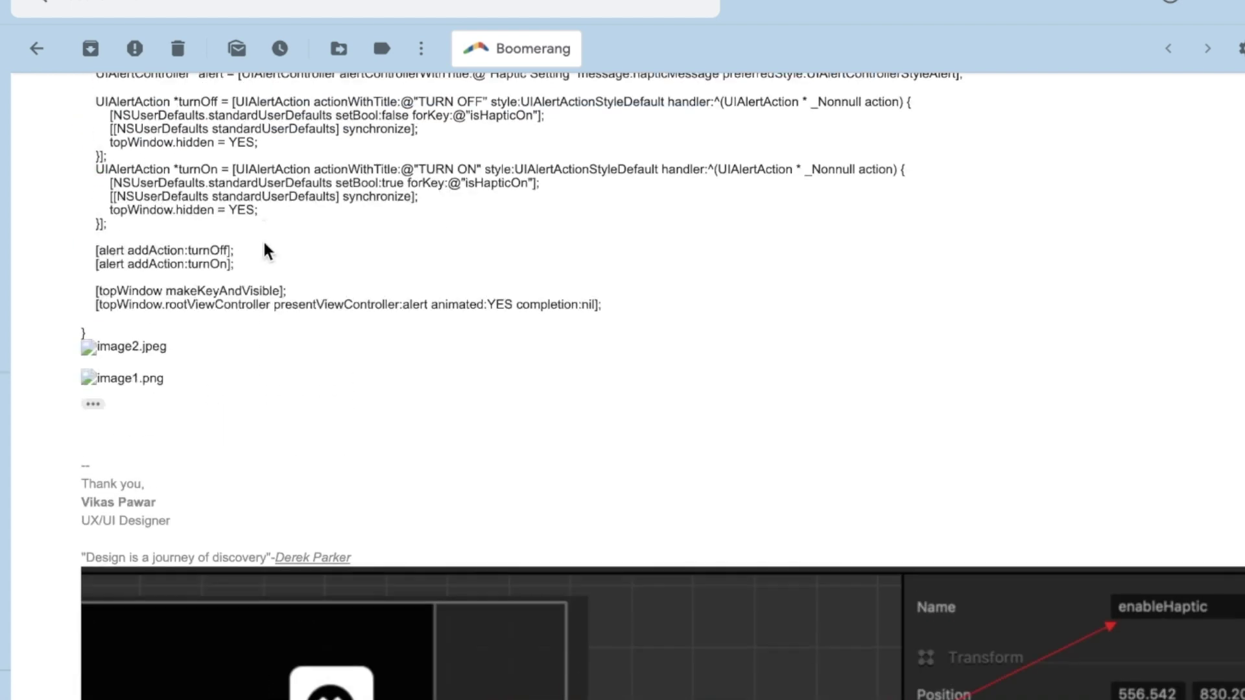
scroll(264, 250, down, 15)
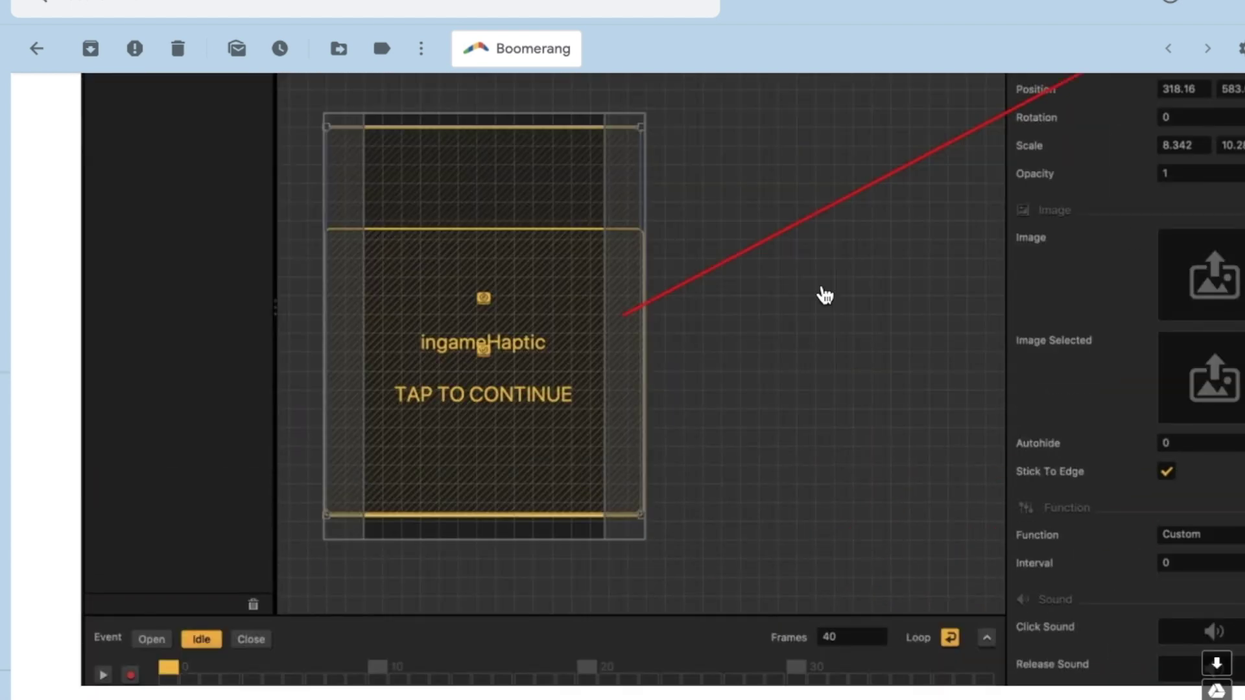
scroll(745, 328, up, 4)
scroll(749, 329, up, 6)
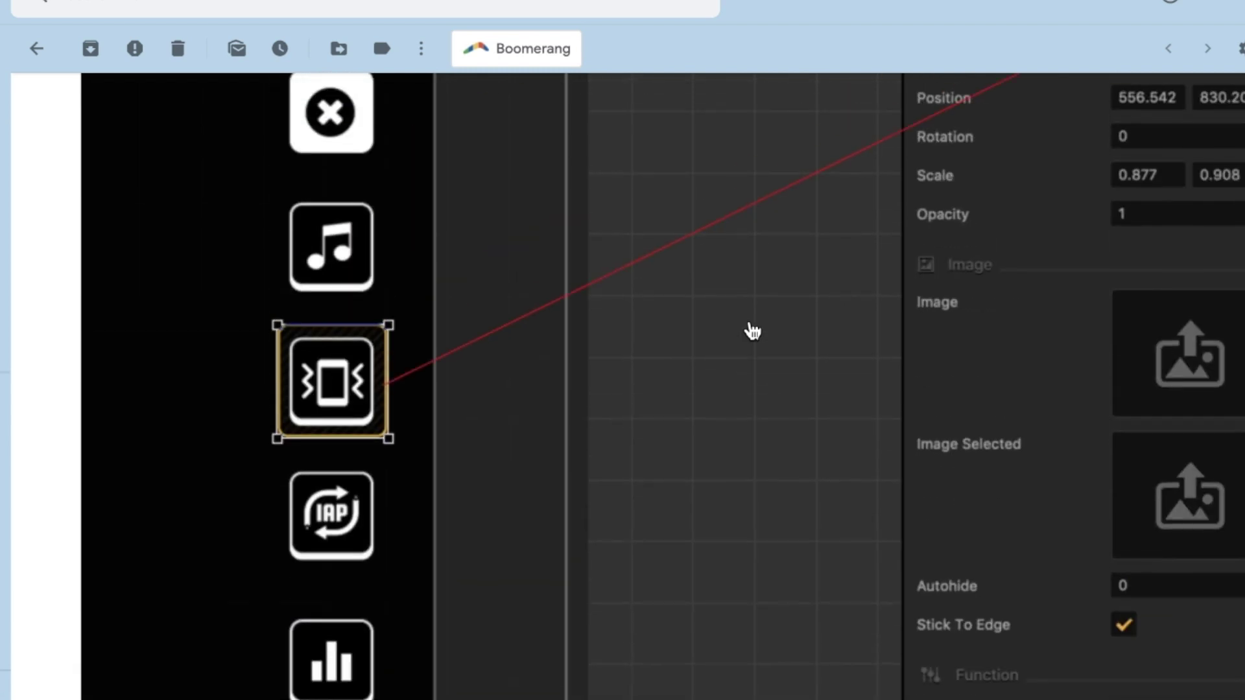
scroll(752, 331, up, 2)
scroll(751, 330, down, 4)
scroll(749, 331, up, 2)
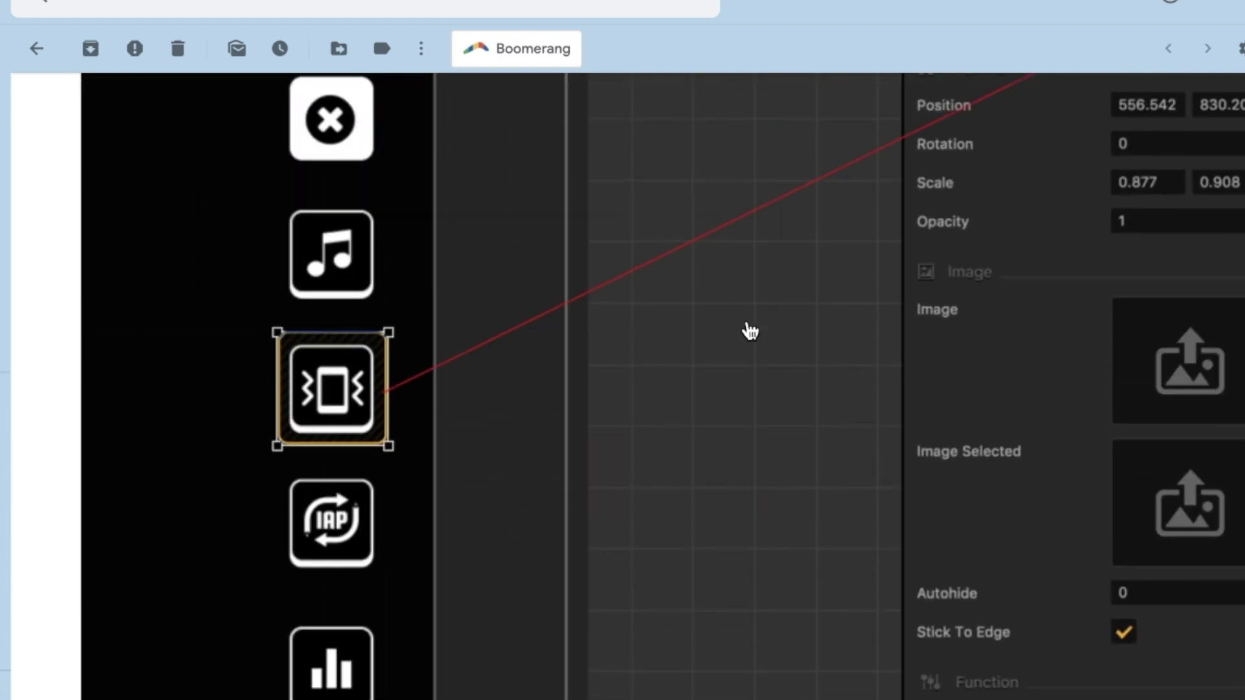
scroll(749, 330, up, 1)
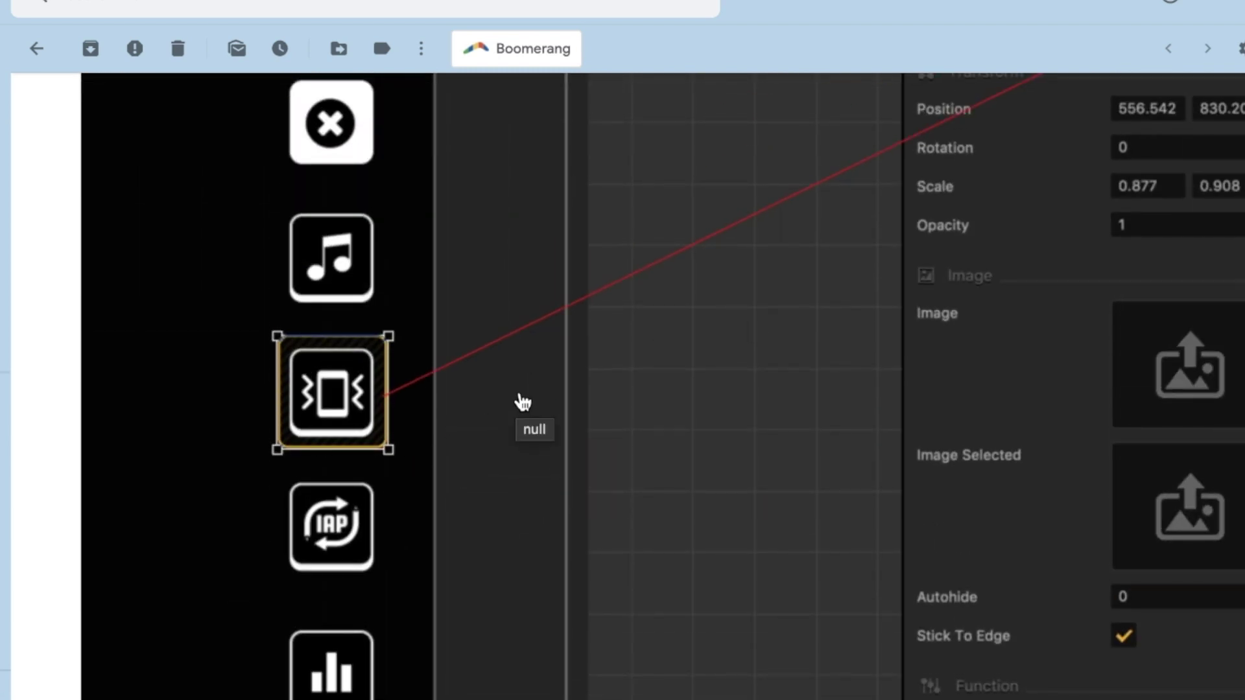
scroll(700, 363, up, 5)
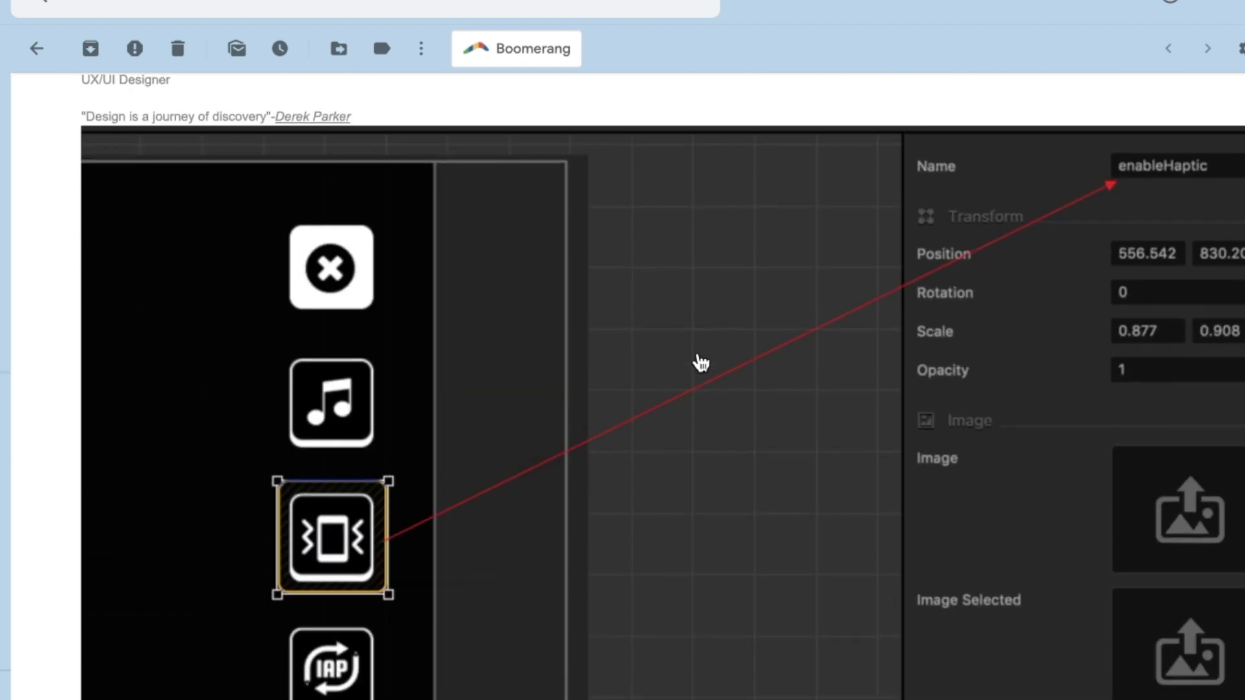
scroll(700, 363, down, 3)
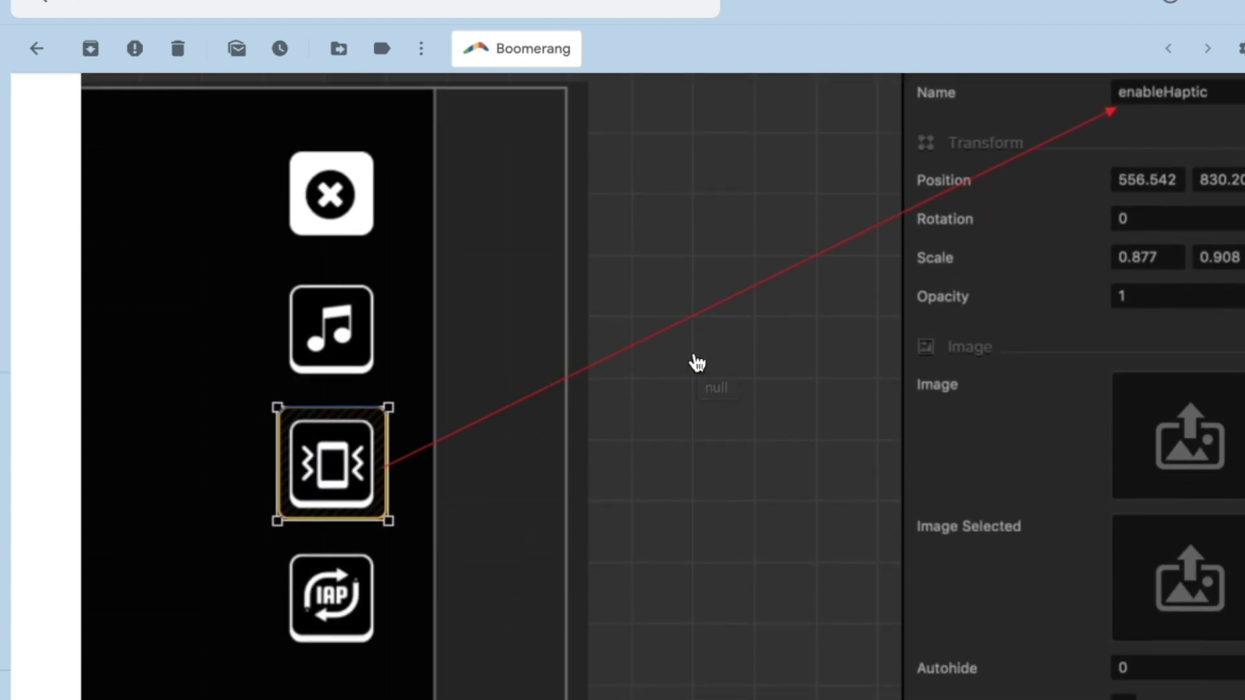
scroll(696, 363, down, 15)
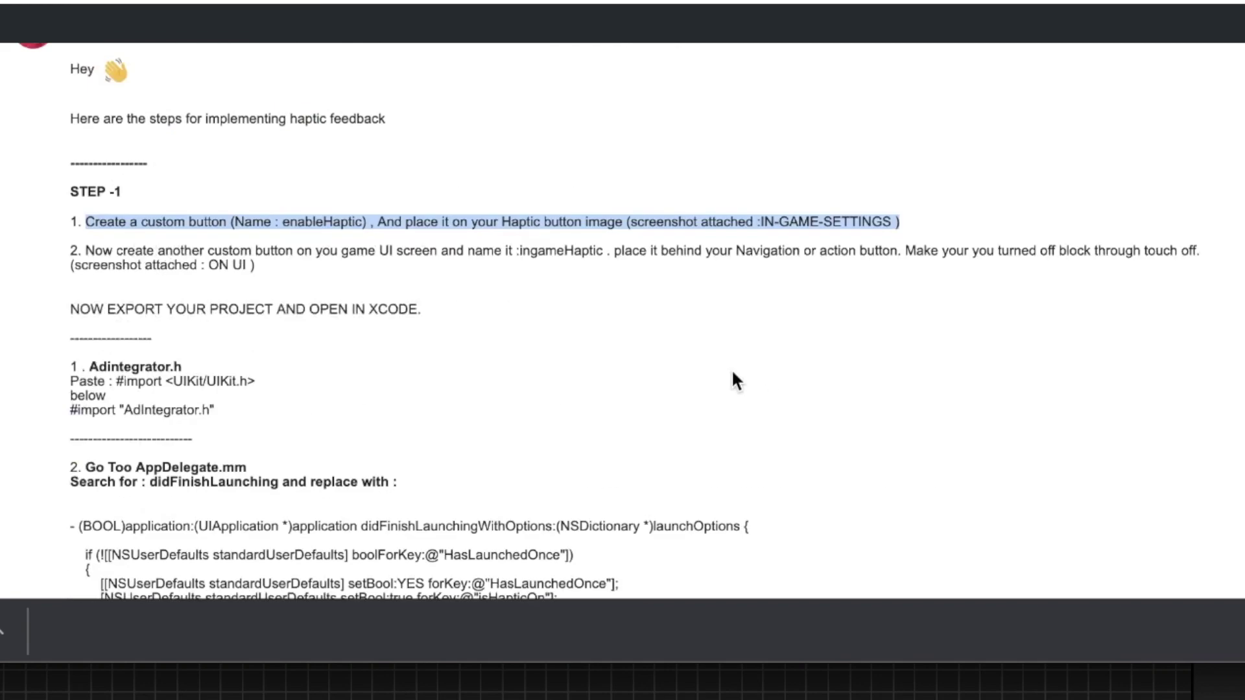
scroll(734, 309, down, 6)
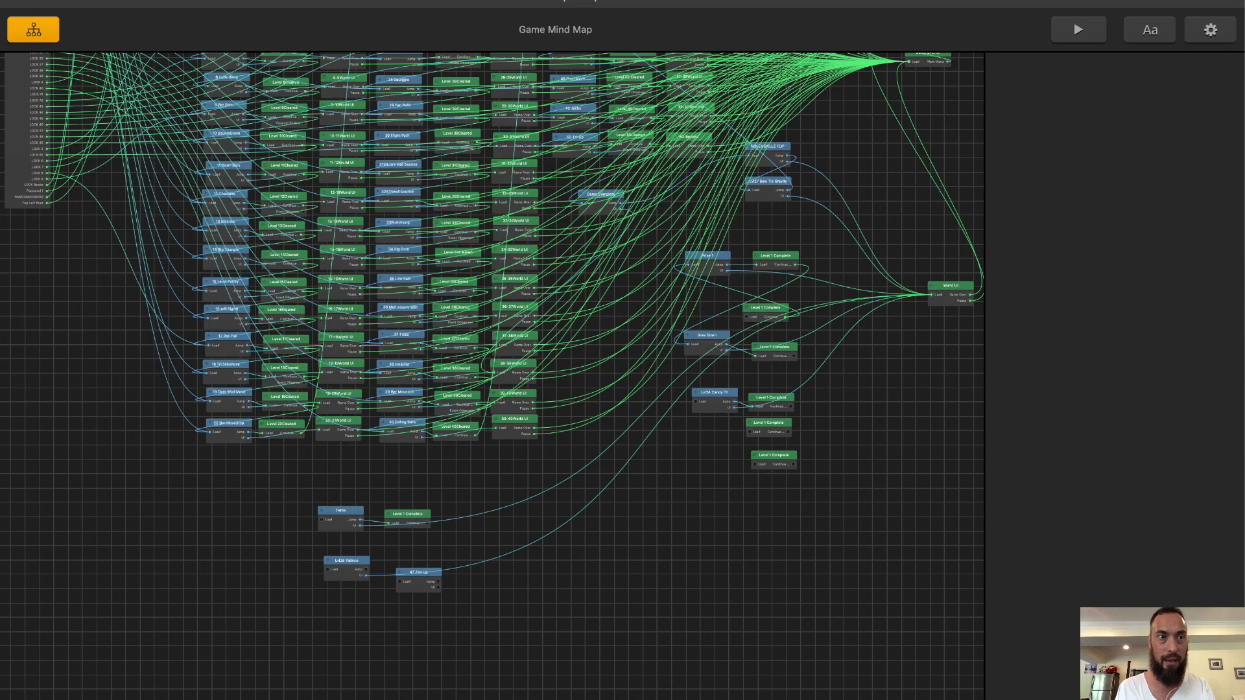
- Export the Snake Color Bump project as an iOS build from the File menu
click(144, 2)
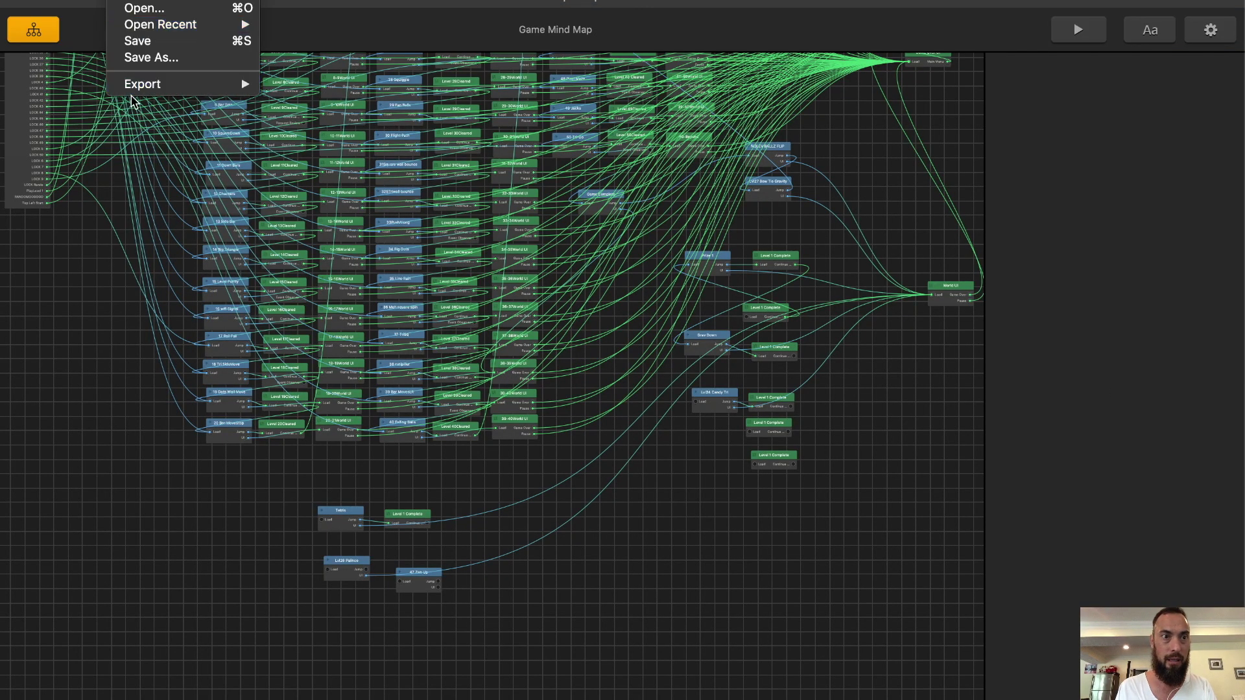
mouse_move(142, 89)
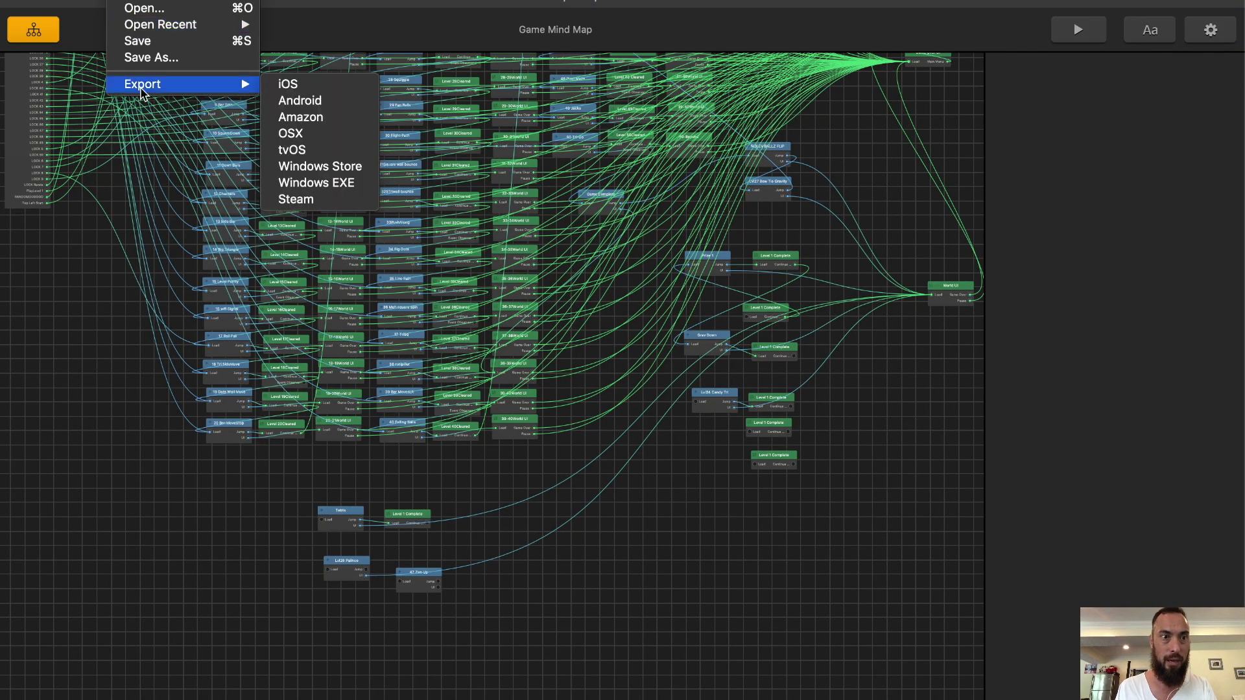
click(290, 91)
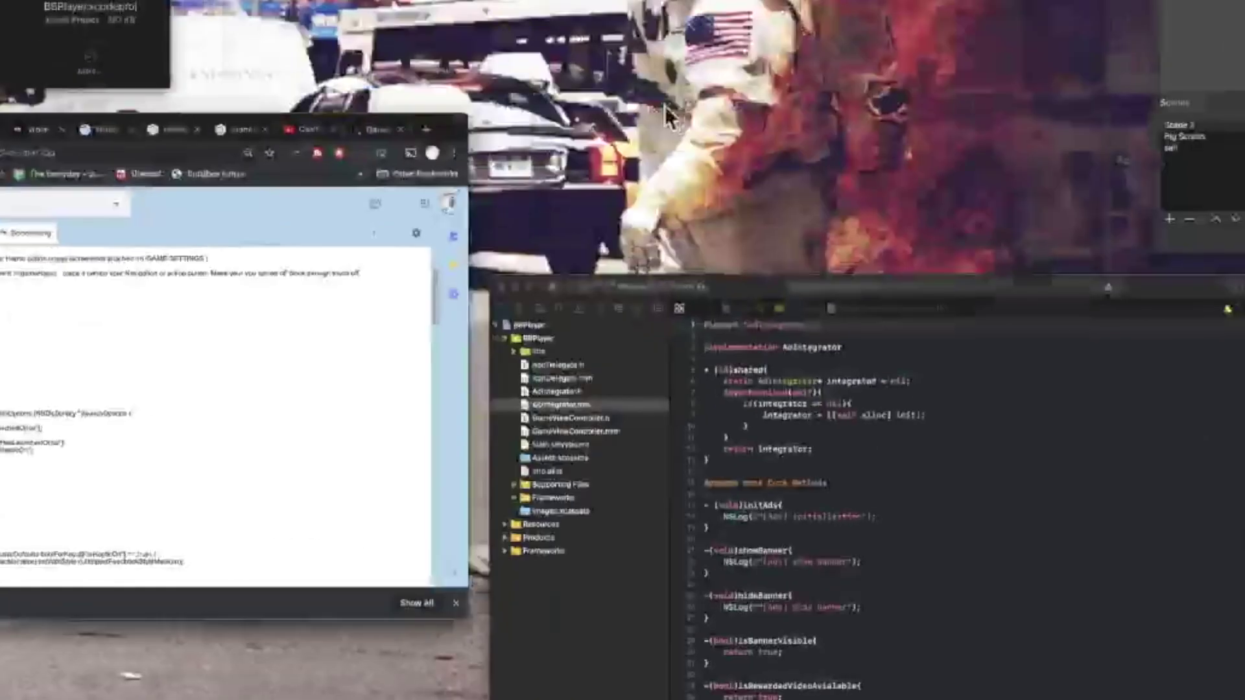
scroll(122, 126, down, 3)
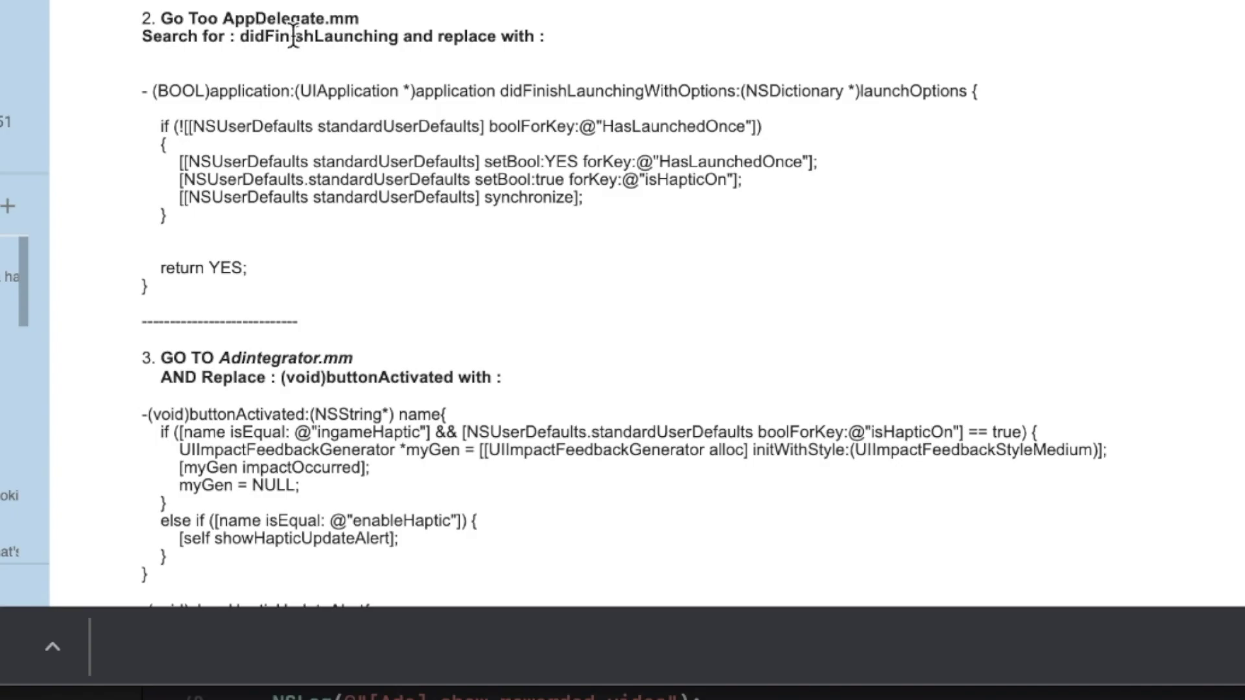
scroll(289, 110, up, 5)
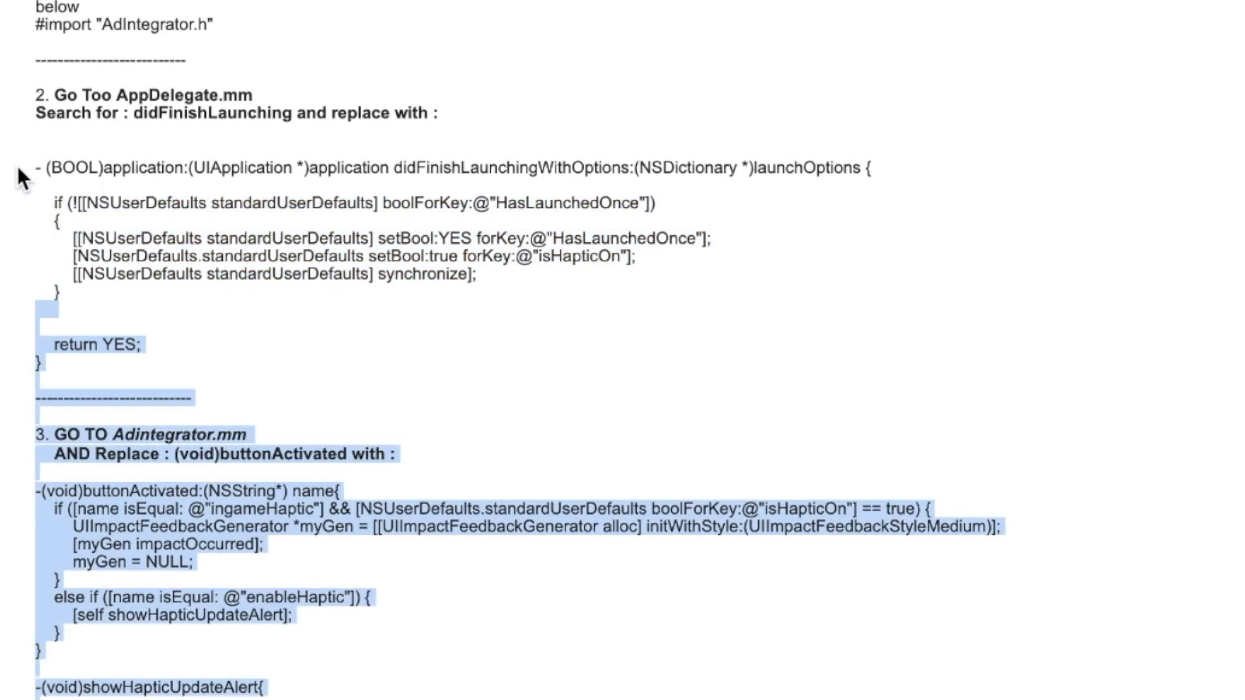
- Paste the HasLaunchedOnce / isHapticOn first-launch block into didFinishLaunchingWithOptions in AppDelegate.mm
shift+click(30, 170)
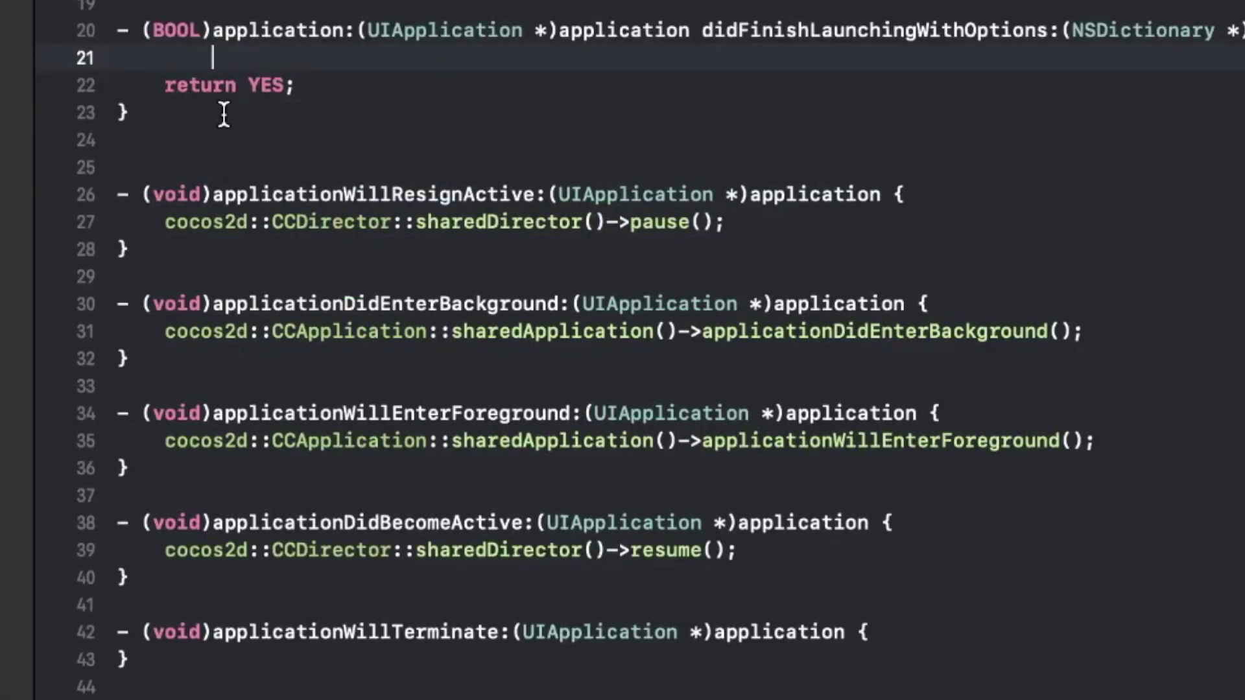
text(- (BOOL)application:(UIApplication *)application didFinishLaunchingWithOptions:(NSDictionary *)launchOptions {    if (![[NSUserDefaults standardUserDefaults] boolForKey:@"HasLaunchedOnce"])  {  [[NSUserDefaults standardUserDefaults] setBool:YES forKey:@"HasLaunchedOnce"];  [NSUserDefaults.standardUserDefaults setBool:true forKey:@"isHapticOn"];  [[NSUserDefaults standardUserDefaults] synchronize];  })
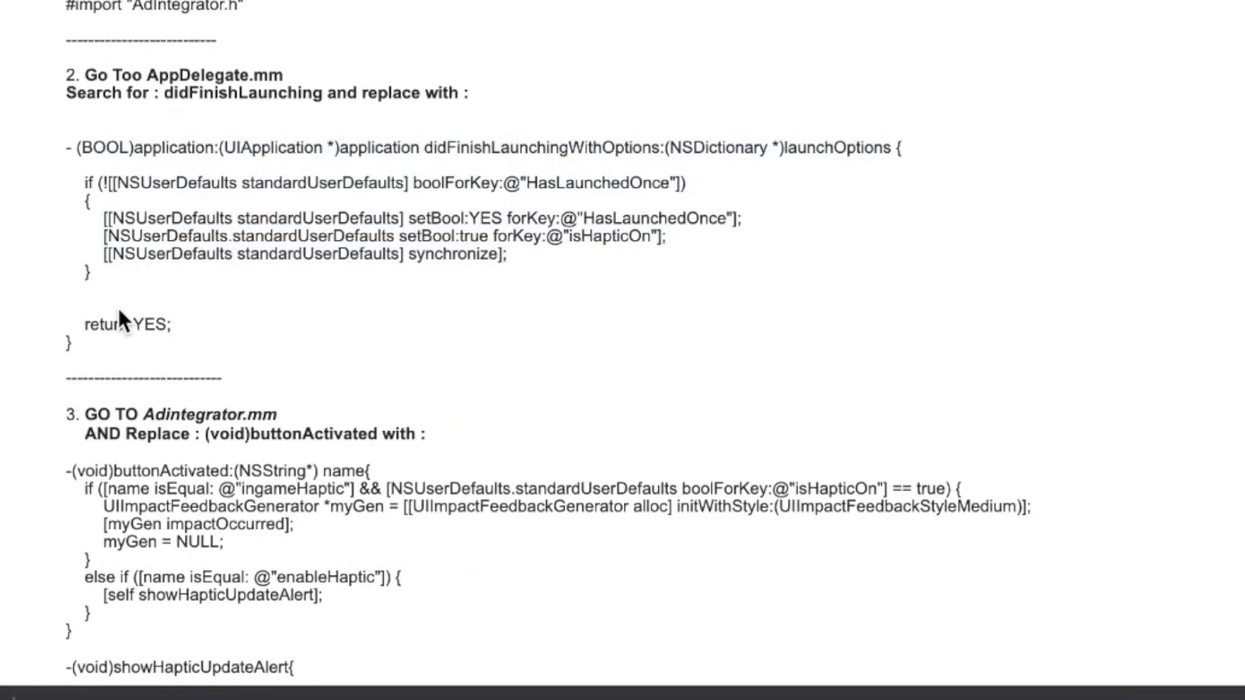
click(94, 269)
key(super+shift+Down)
shift+click(68, 174)
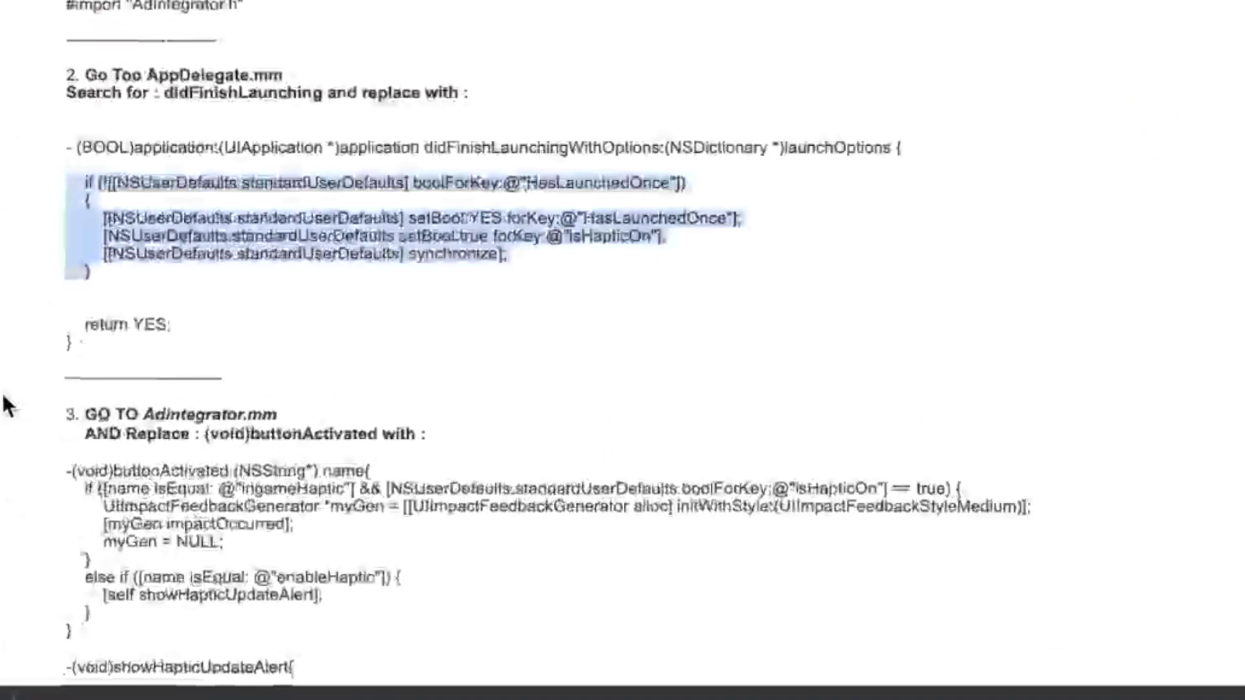
- Replace the empty buttonActivated in AdIntegrator.mm with the haptic version plus showHapticUpdateAlert
scroll(182, 184, down, 5)
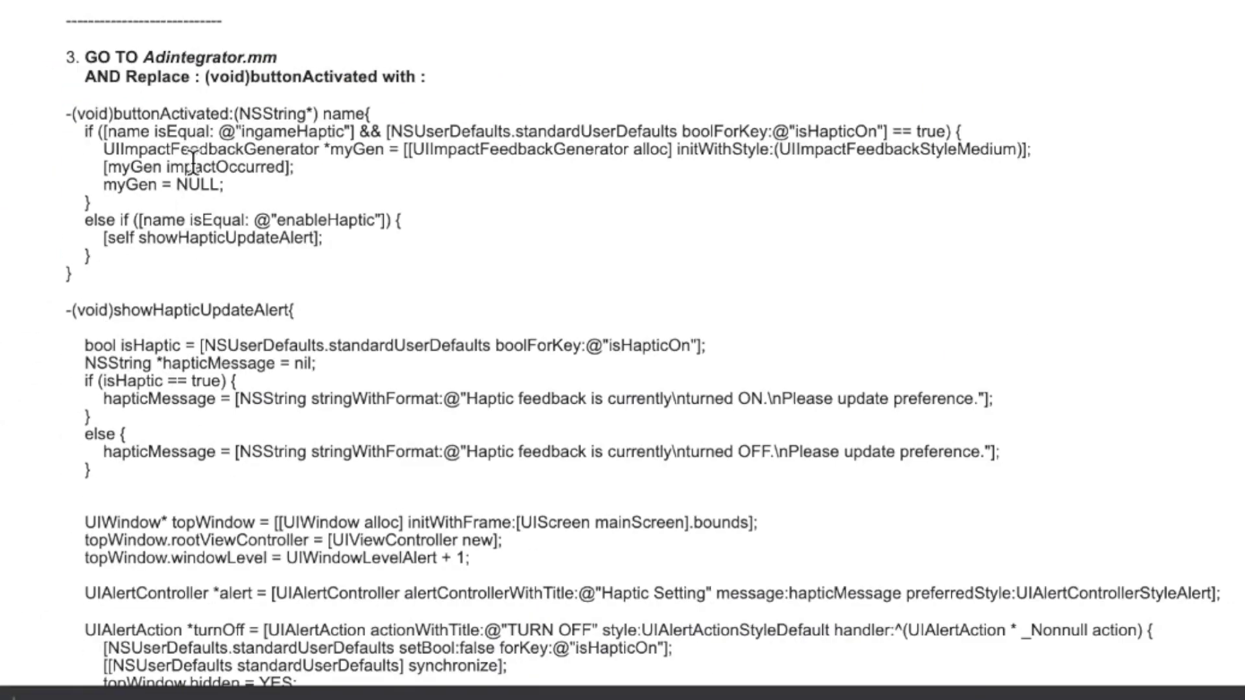
scroll(188, 158, down, 1)
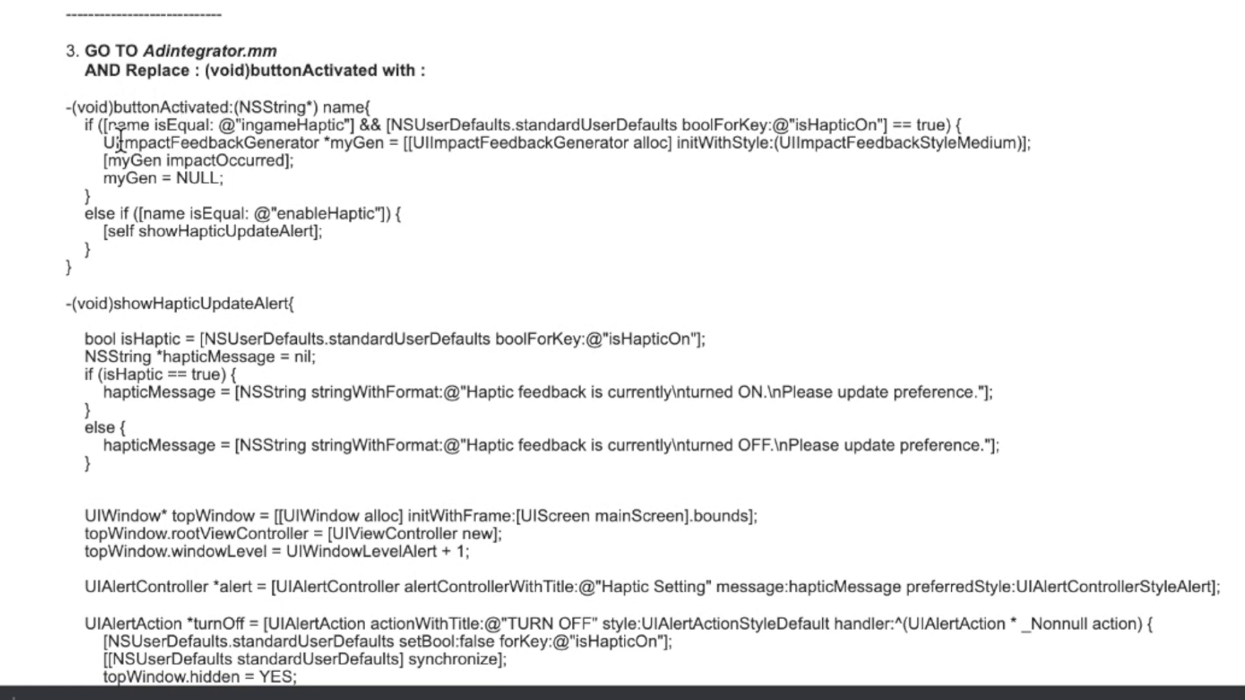
drag(66, 109, 303, 353)
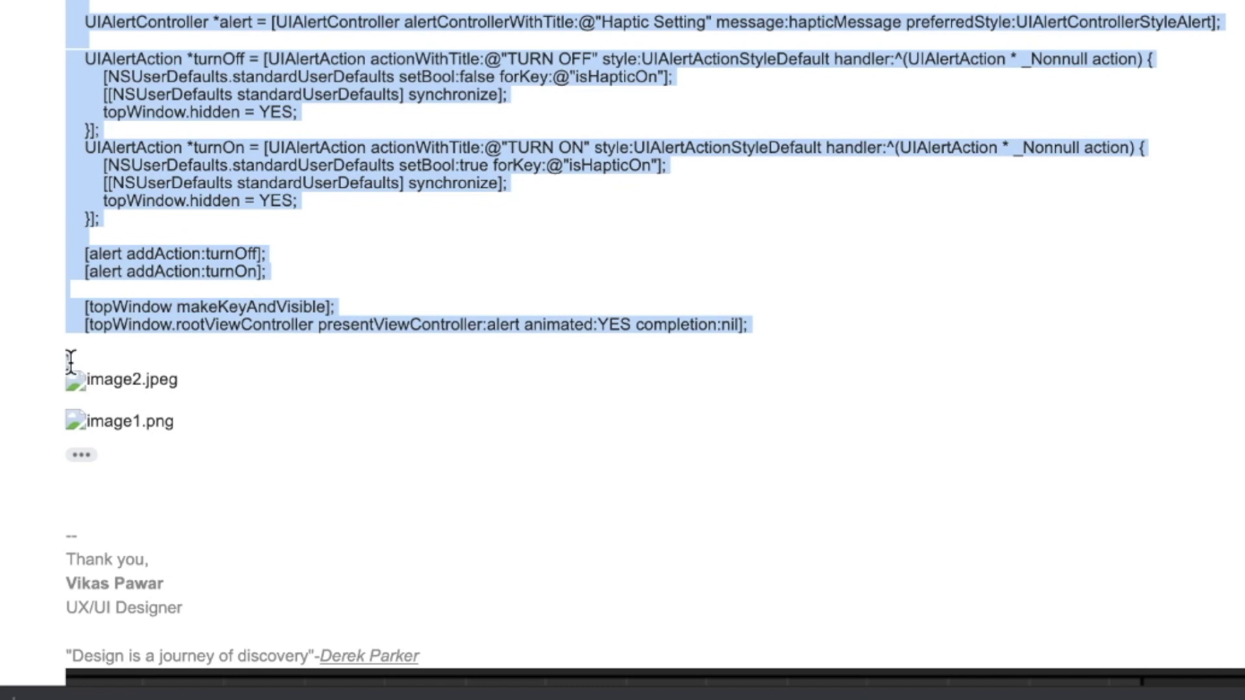
scroll(71, 350, up, 10)
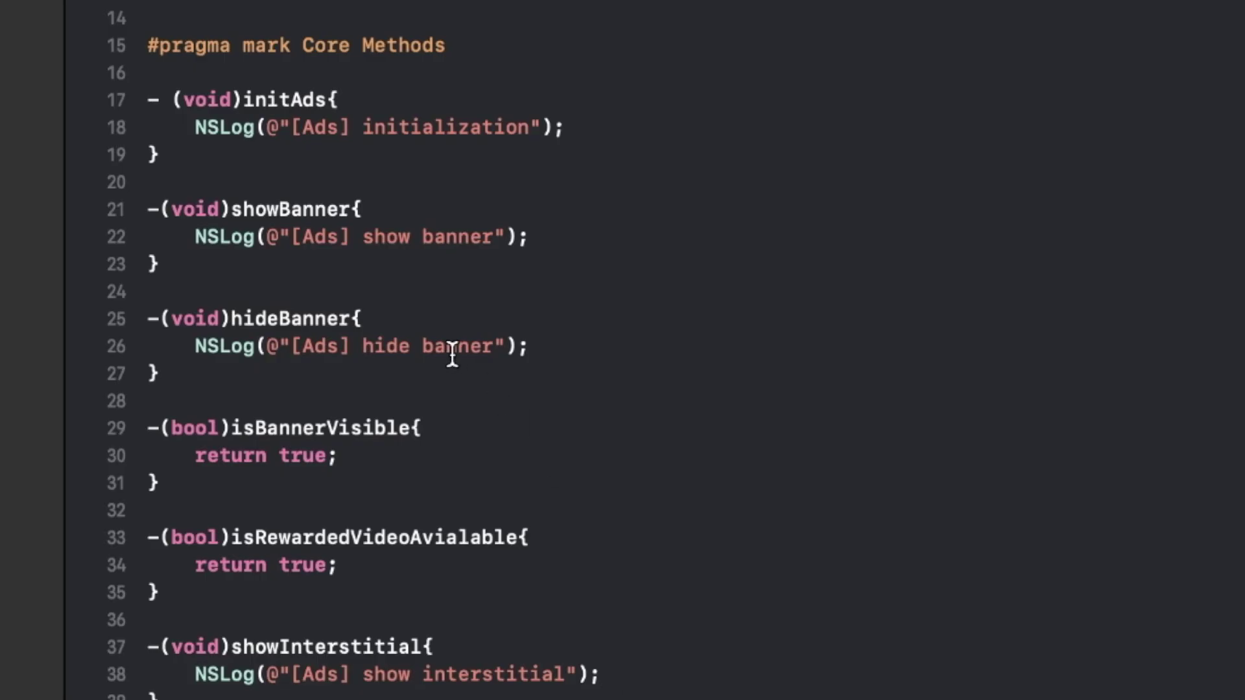
scroll(263, 528, down, 5)
scroll(264, 528, down, 1)
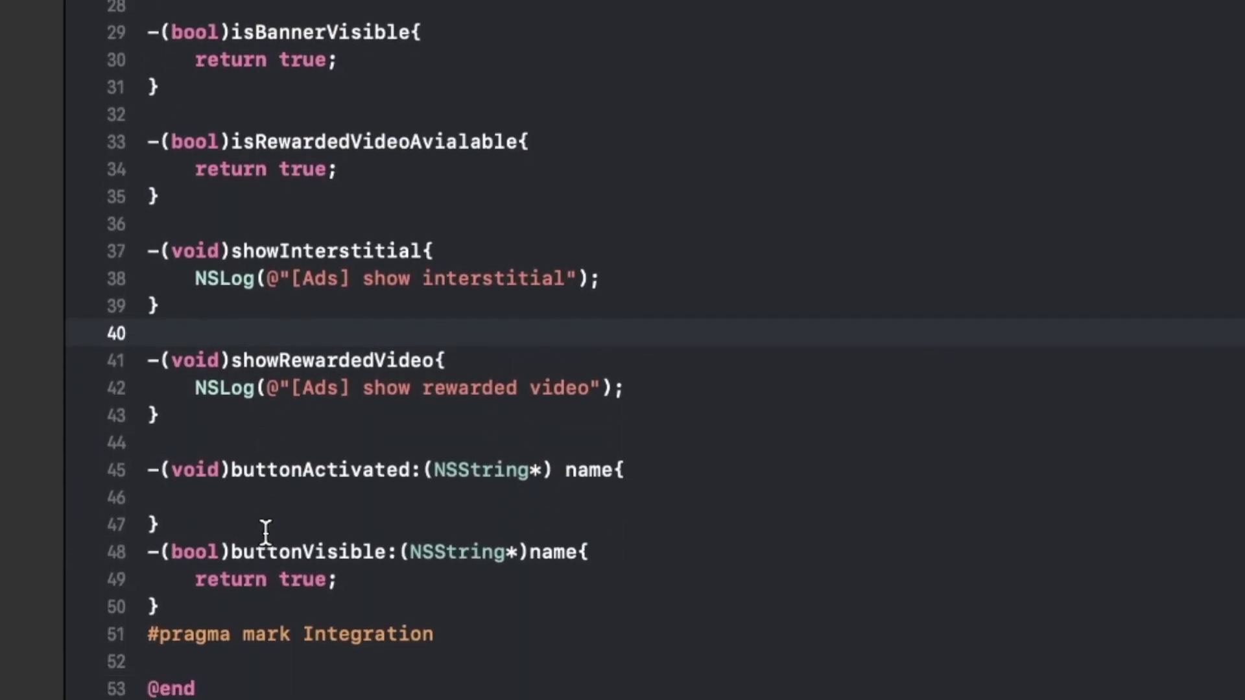
drag(178, 527, 143, 473)
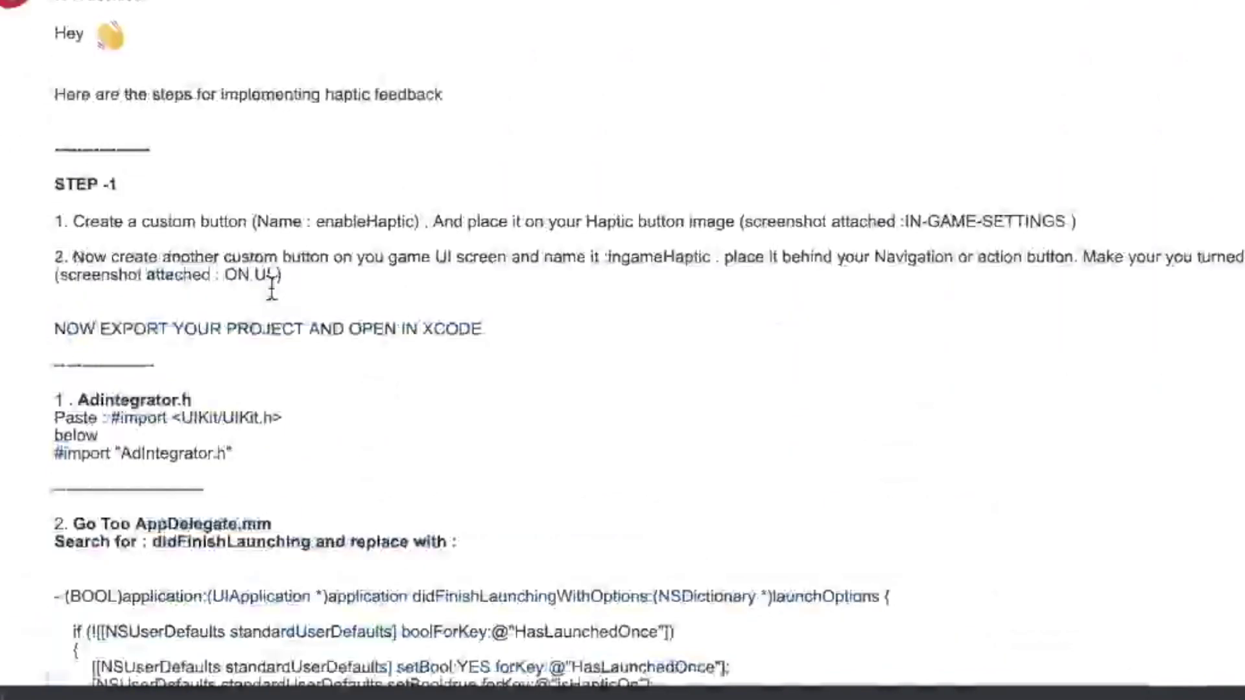
scroll(861, 278, down, 3)
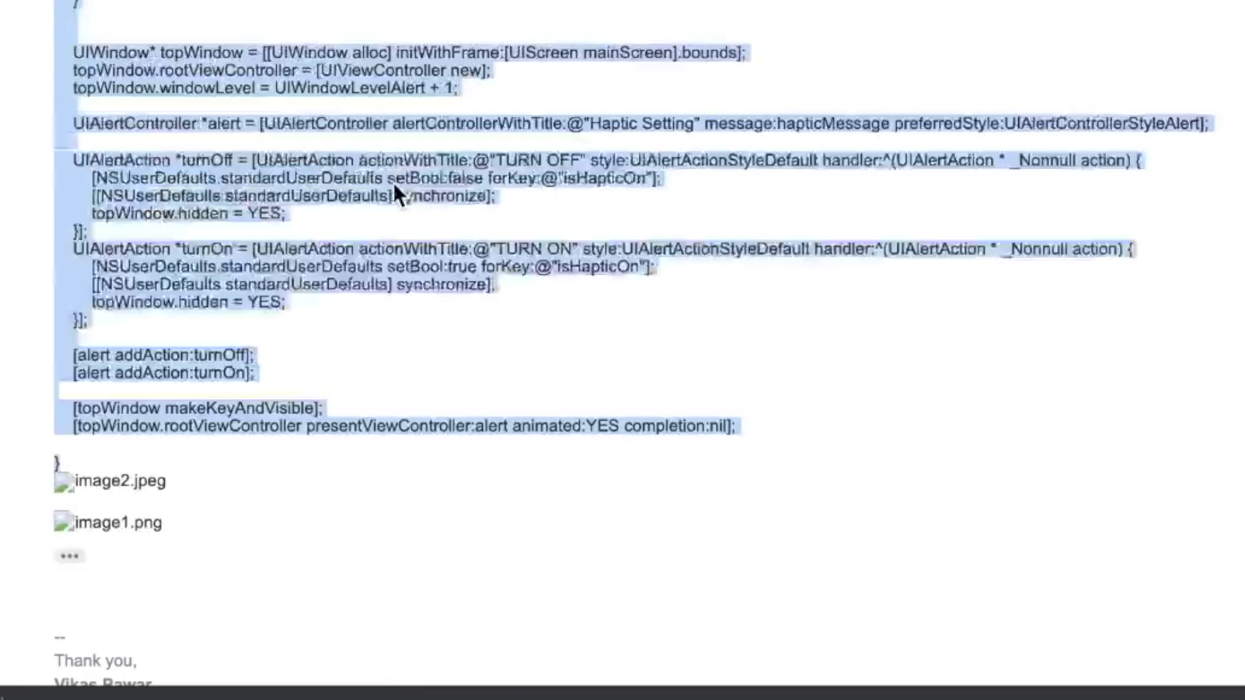
scroll(393, 183, up, 15)
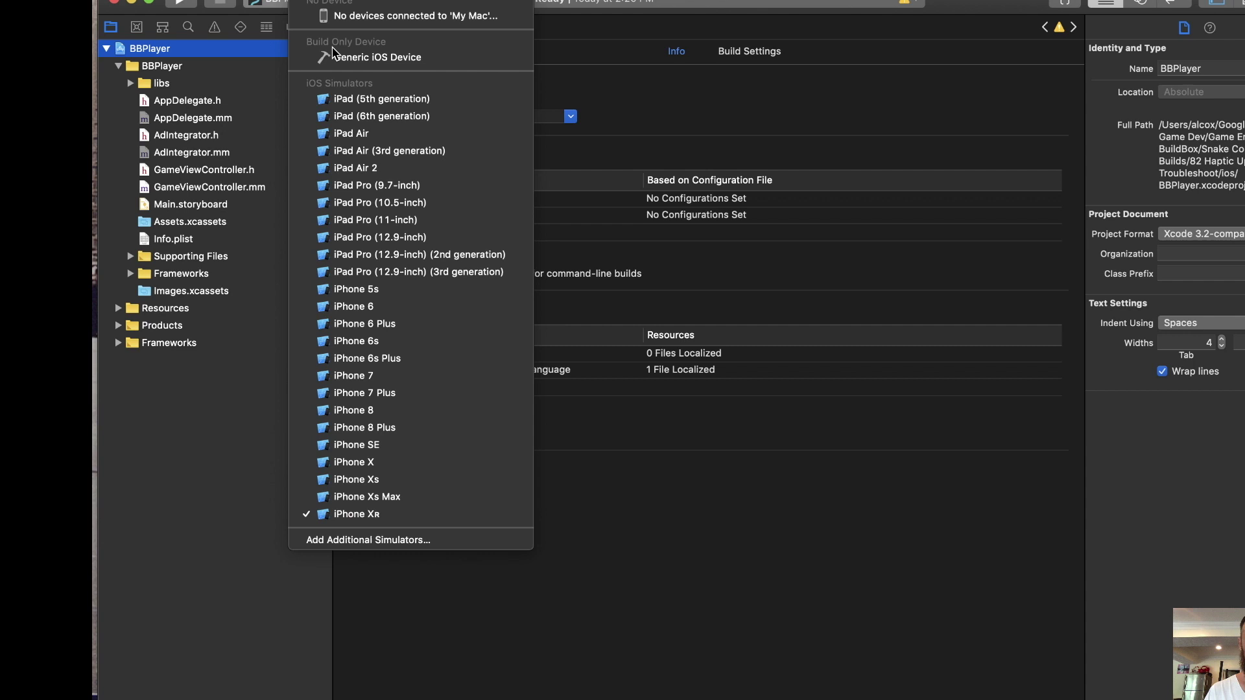
- Archive the BBPlayer app with Generic iOS Device as the build destination
click(334, 55)
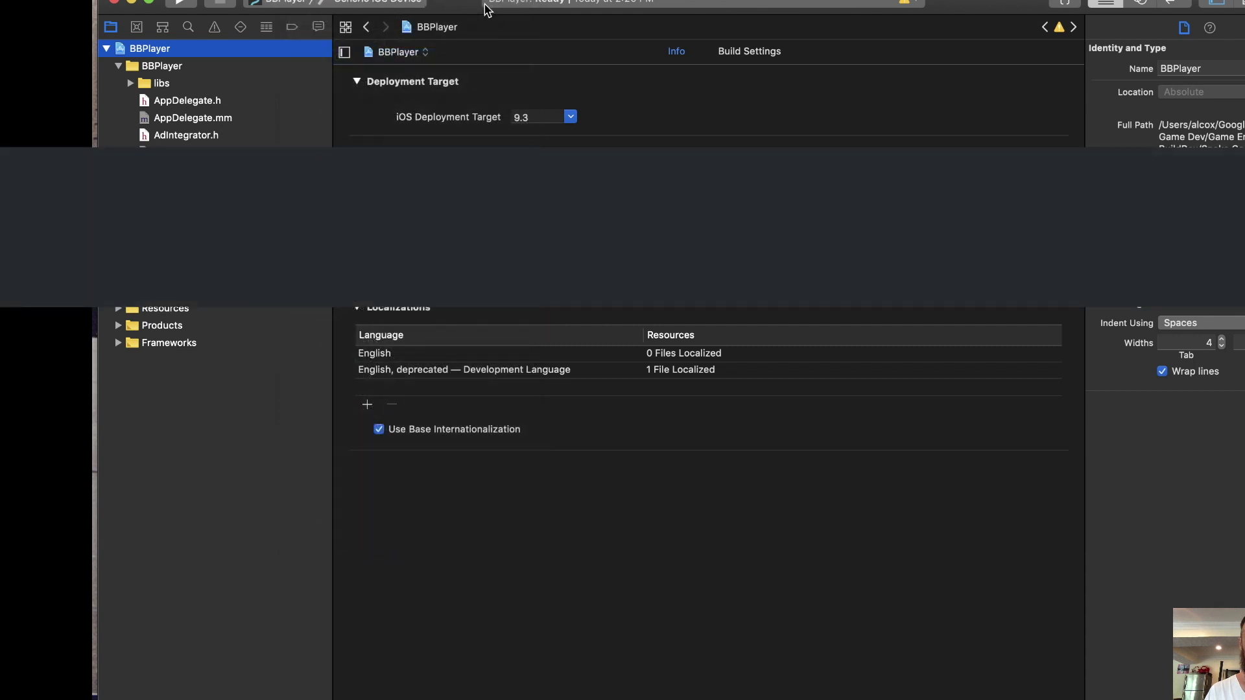
click(525, 0)
click(487, 54)
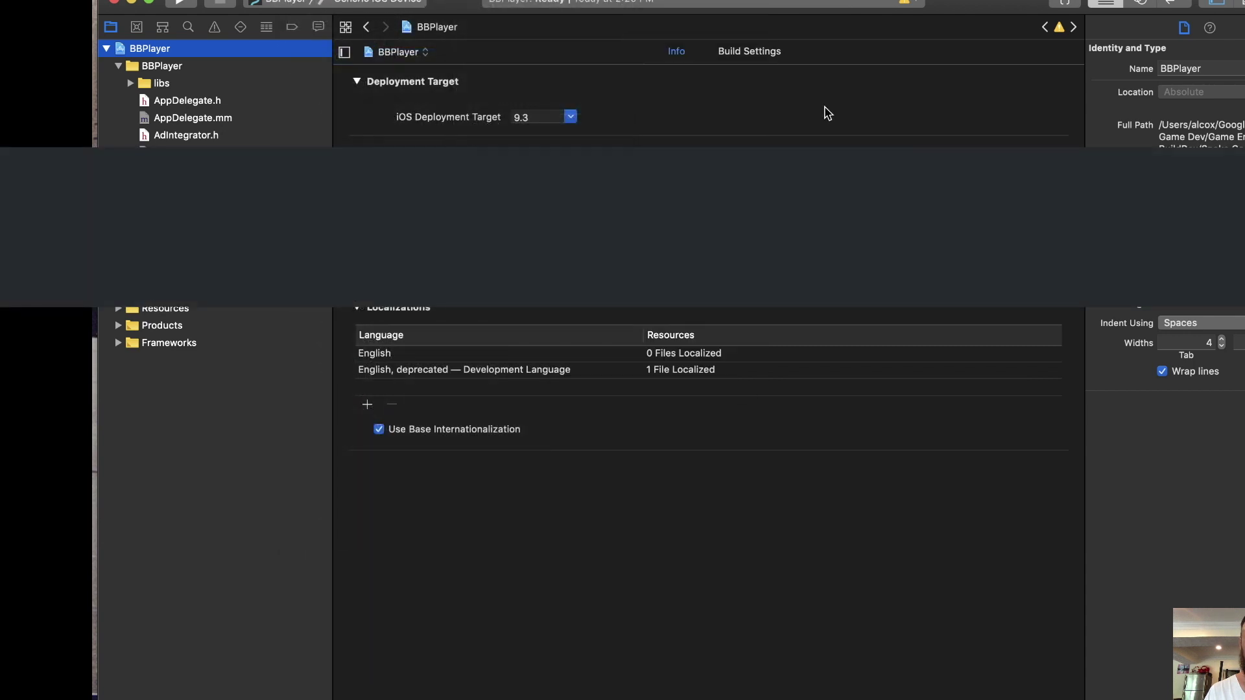